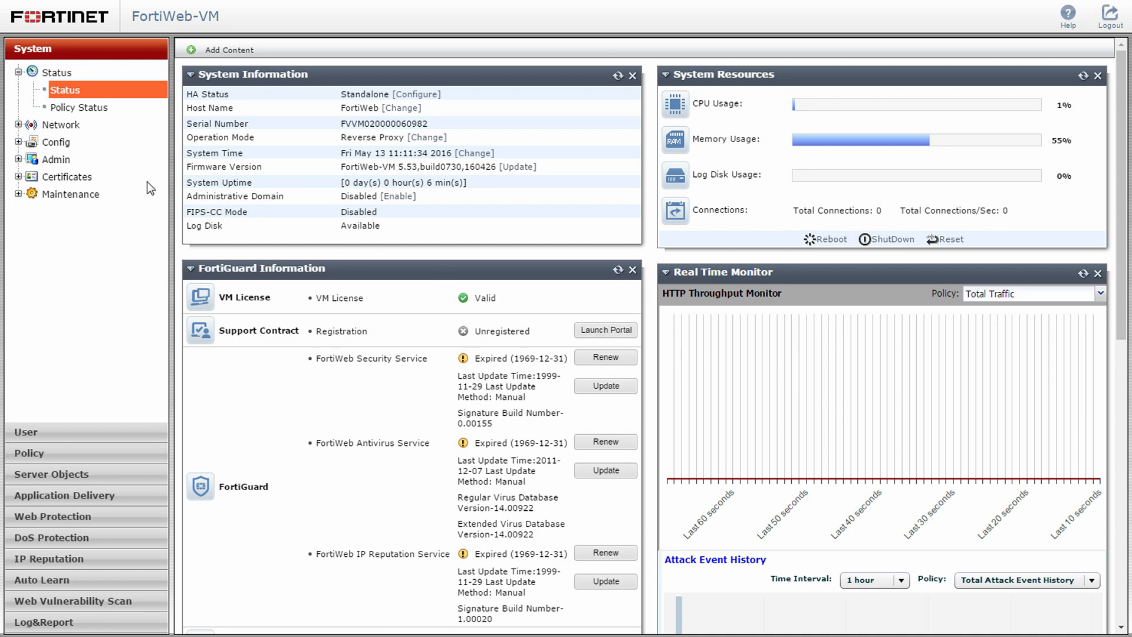
Change the admin administrator's password, entering the new password and confirming it
{"action": "left_click", "coordinate": [46, 162]}
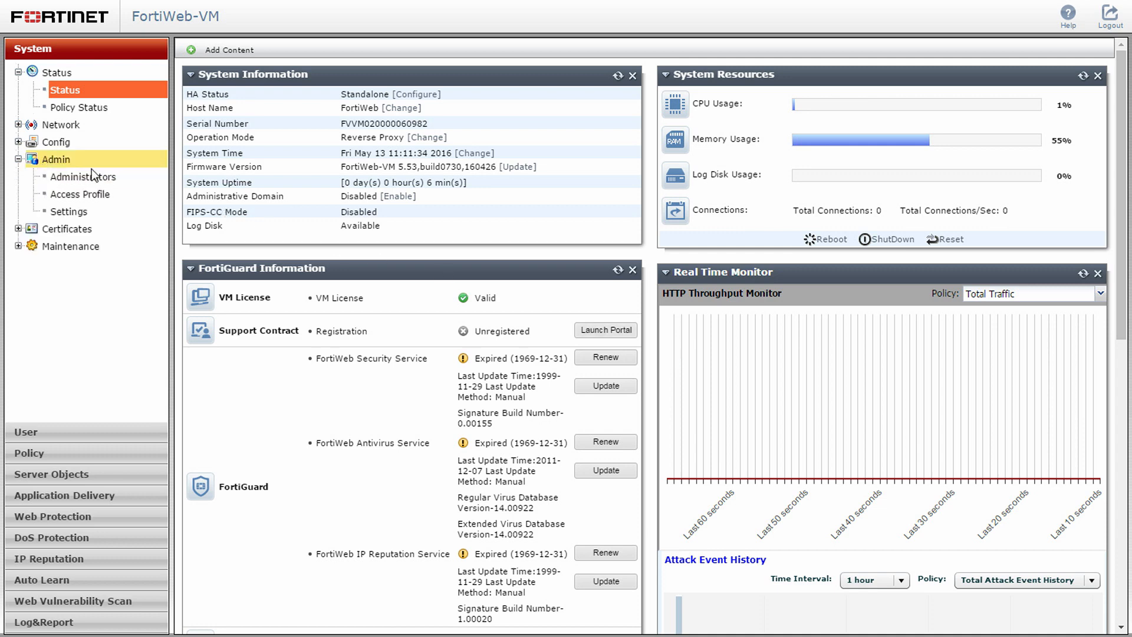
{"action": "left_click", "coordinate": [118, 177]}
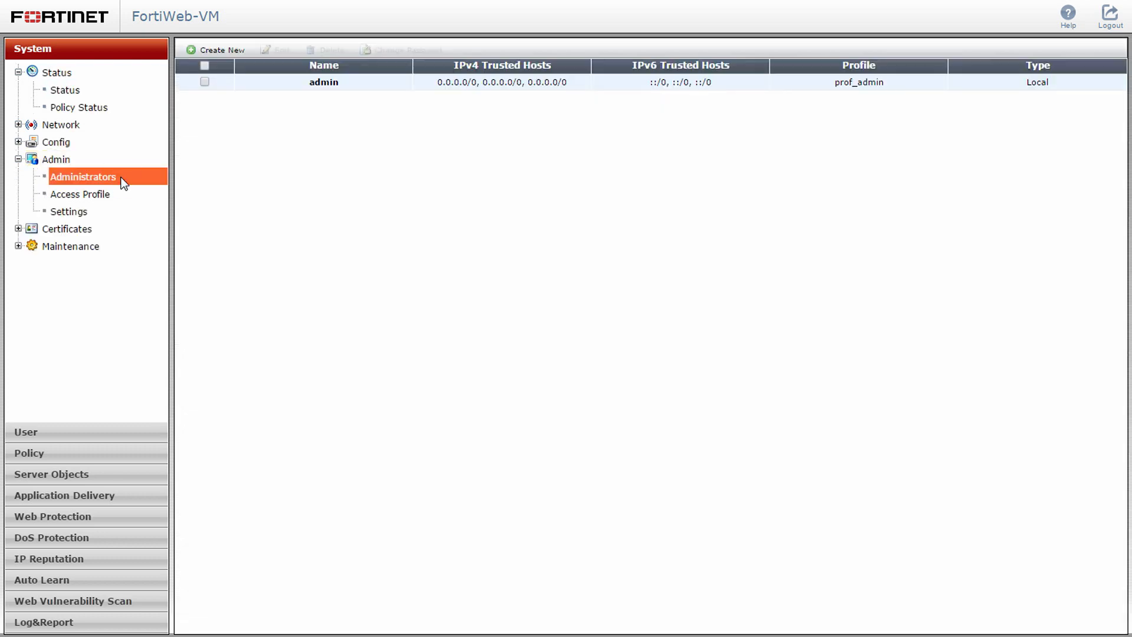
{"action": "left_click", "coordinate": [279, 82]}
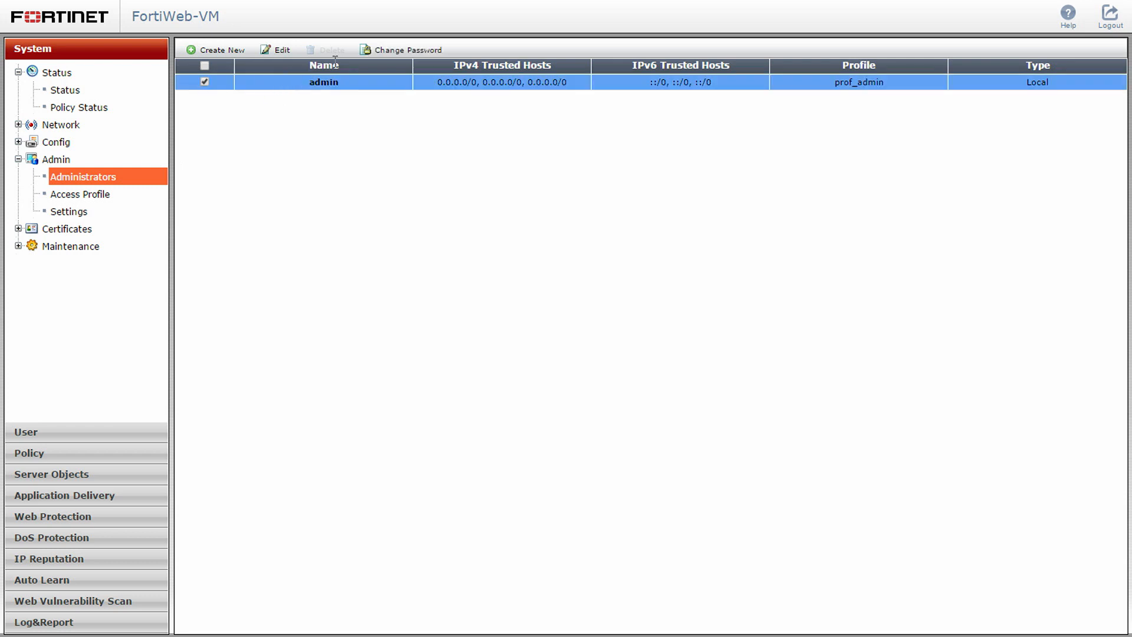
{"action": "left_click", "coordinate": [399, 49]}
{"action": "left_click", "coordinate": [326, 96]}
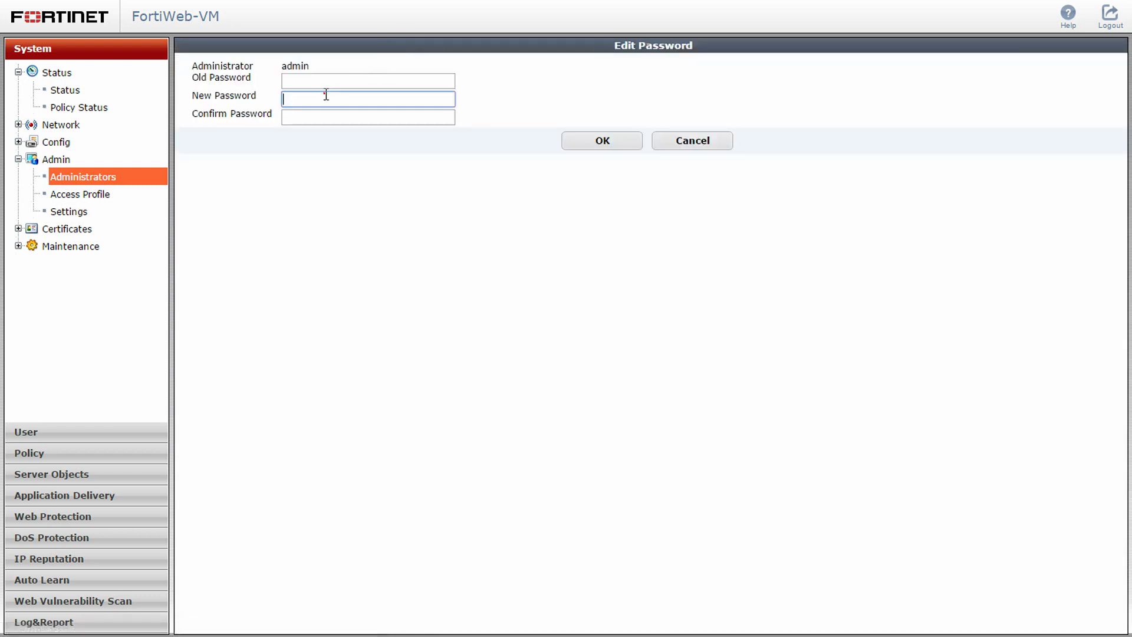
{"action": "type", "text": "password"}
{"action": "left_click", "coordinate": [290, 119]}
{"action": "type", "text": "password"}
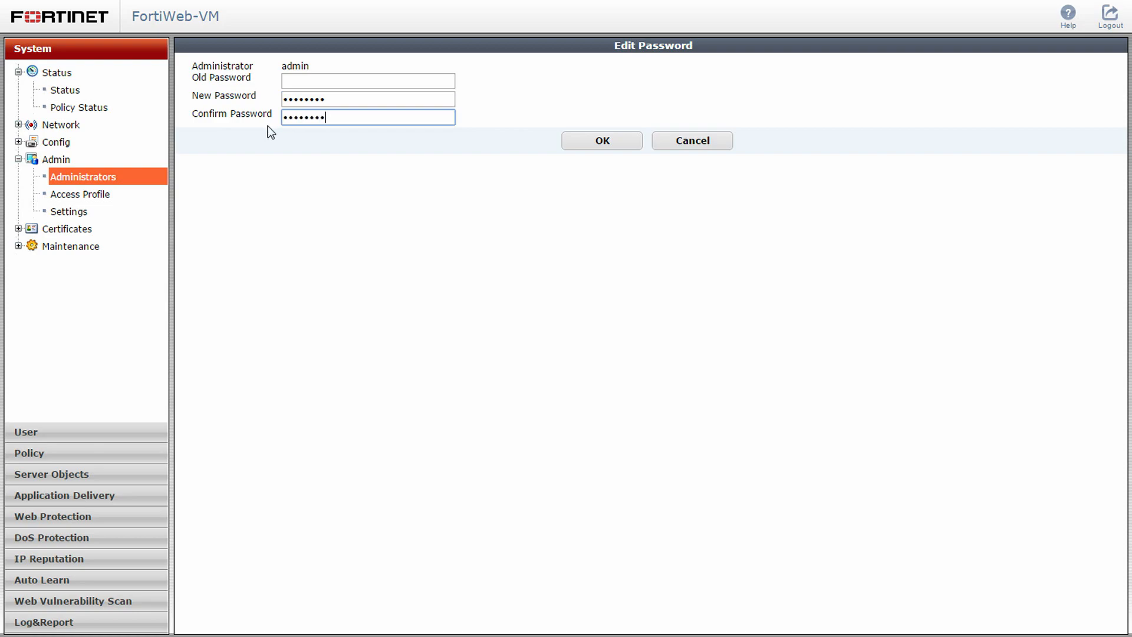
{"action": "left_click", "coordinate": [567, 141]}
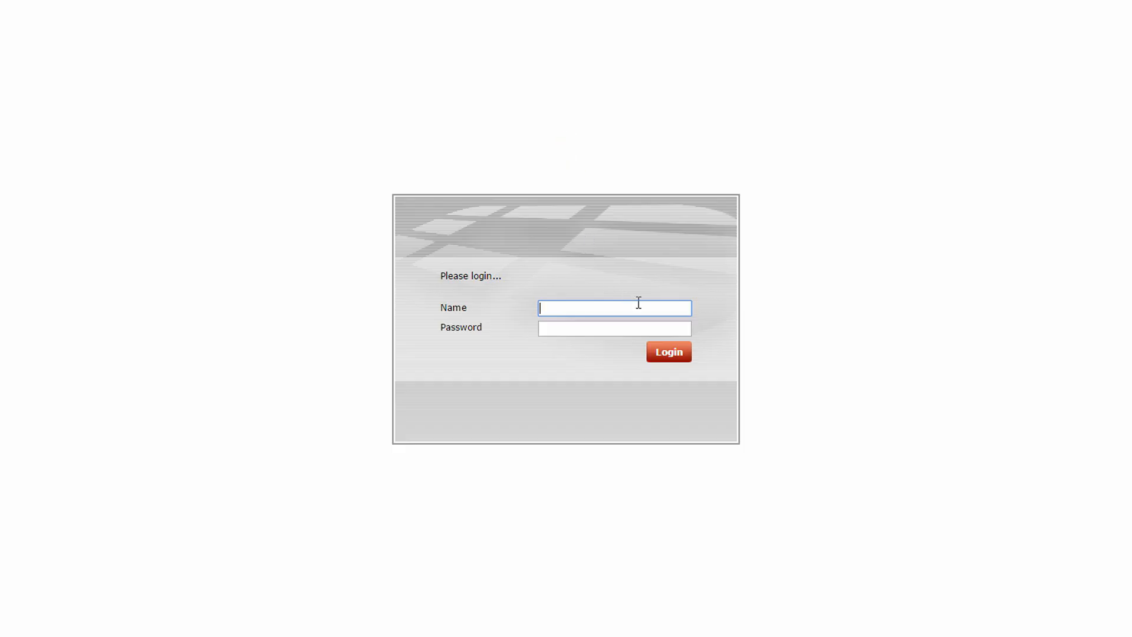
Log back in as admin with the account password
{"action": "left_click", "coordinate": [646, 309]}
{"action": "type", "text": "admin"}
{"action": "left_click", "coordinate": [666, 327]}
{"action": "type", "text": "password"}
{"action": "left_click", "coordinate": [674, 352]}
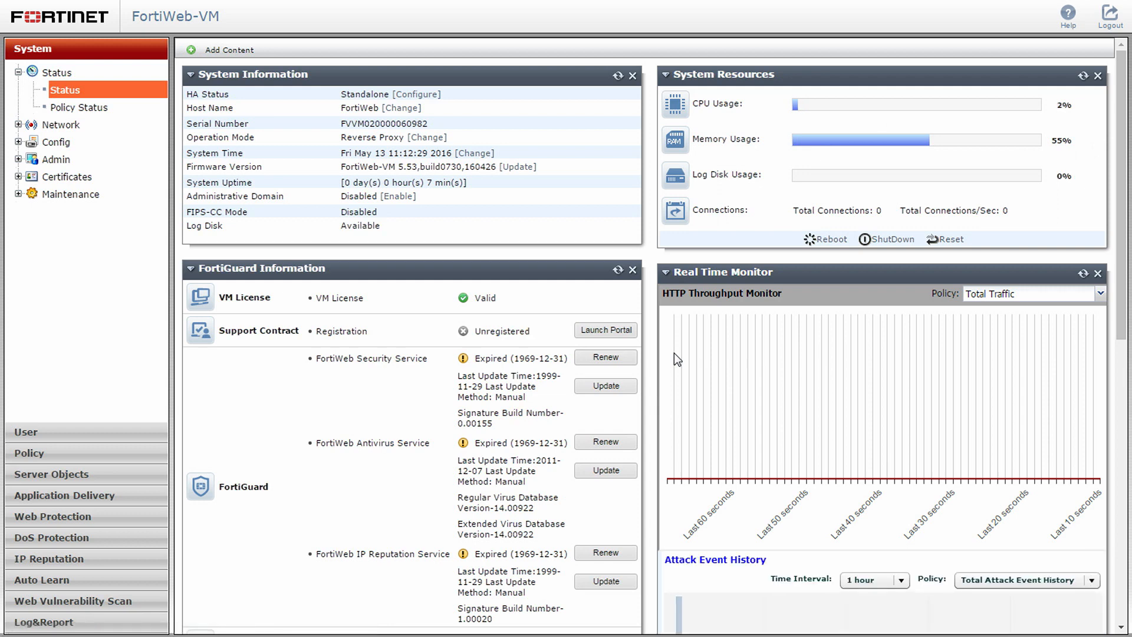
Set port2's IPv4/Netmask to 10.0.1.2/24 and allow PING administrative access
{"action": "double_click", "coordinate": [410, 123]}
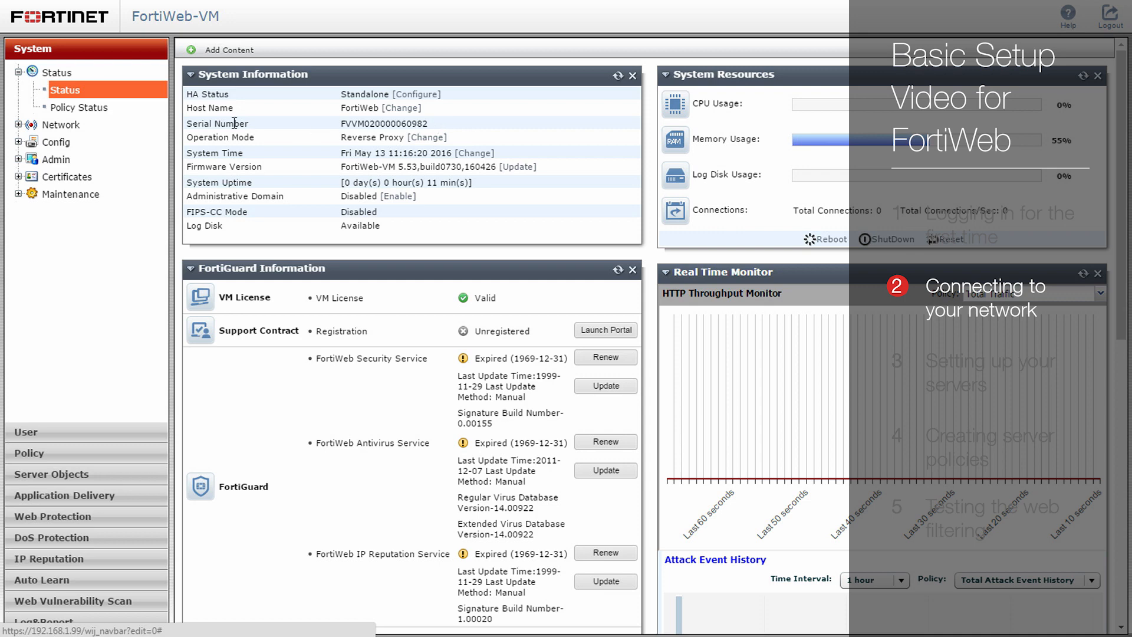
{"action": "left_click", "coordinate": [81, 124]}
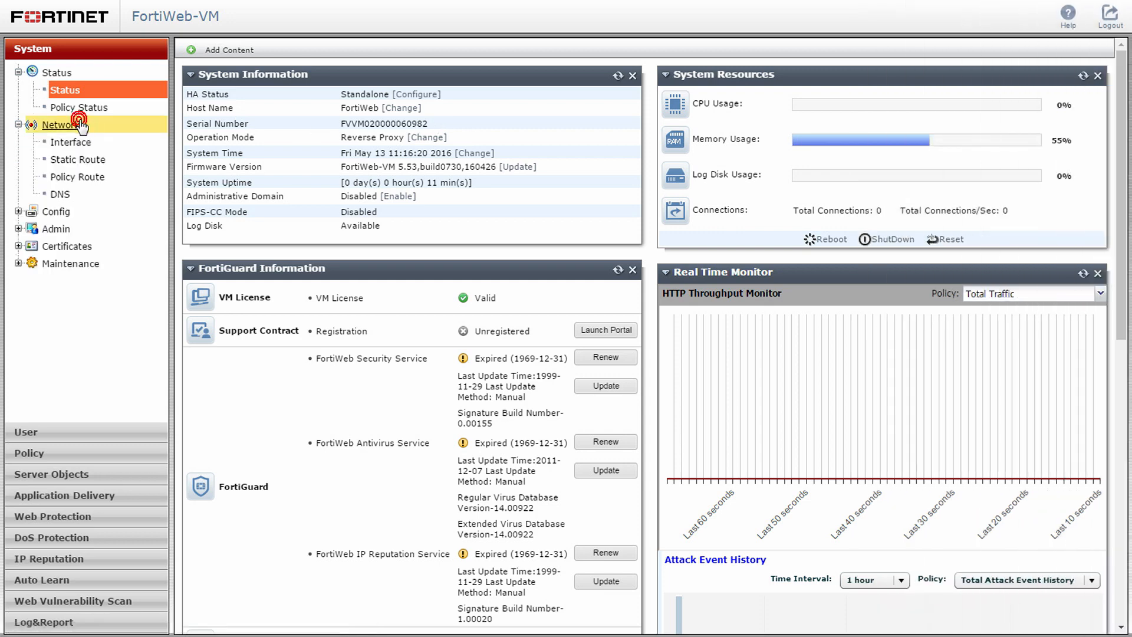
{"action": "left_click", "coordinate": [115, 143]}
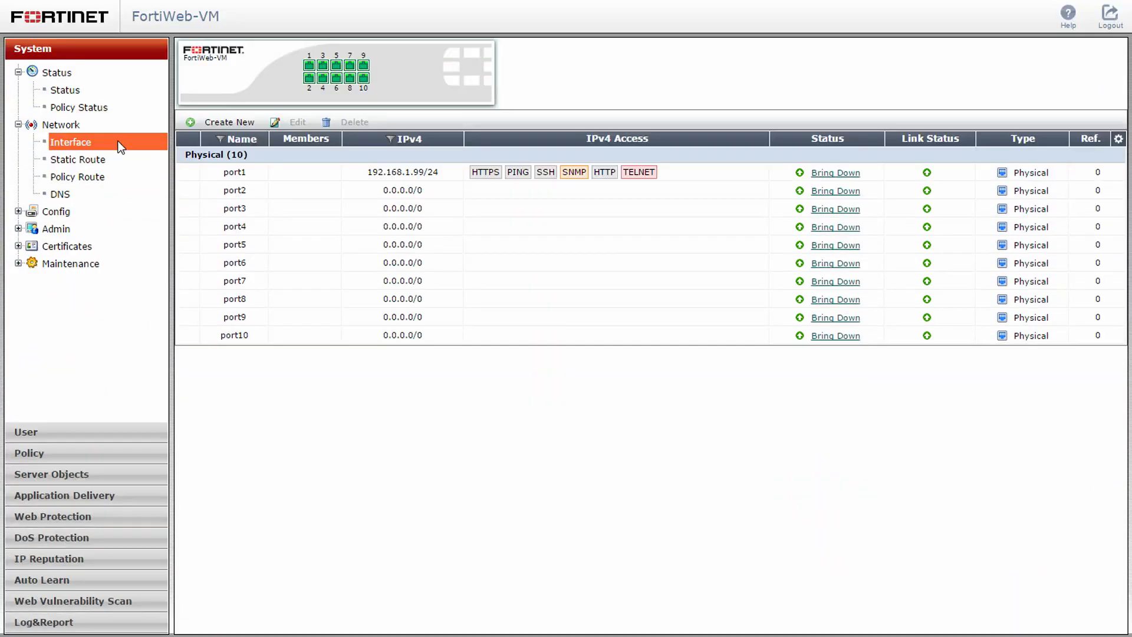
{"action": "left_click", "coordinate": [271, 190]}
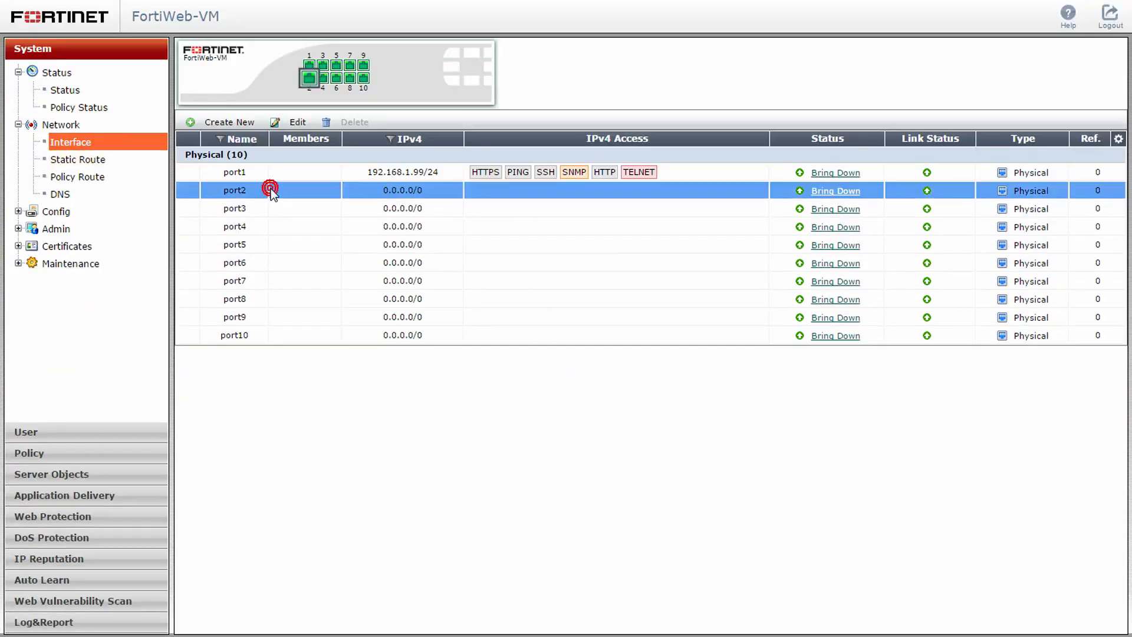
{"action": "left_click", "coordinate": [295, 122]}
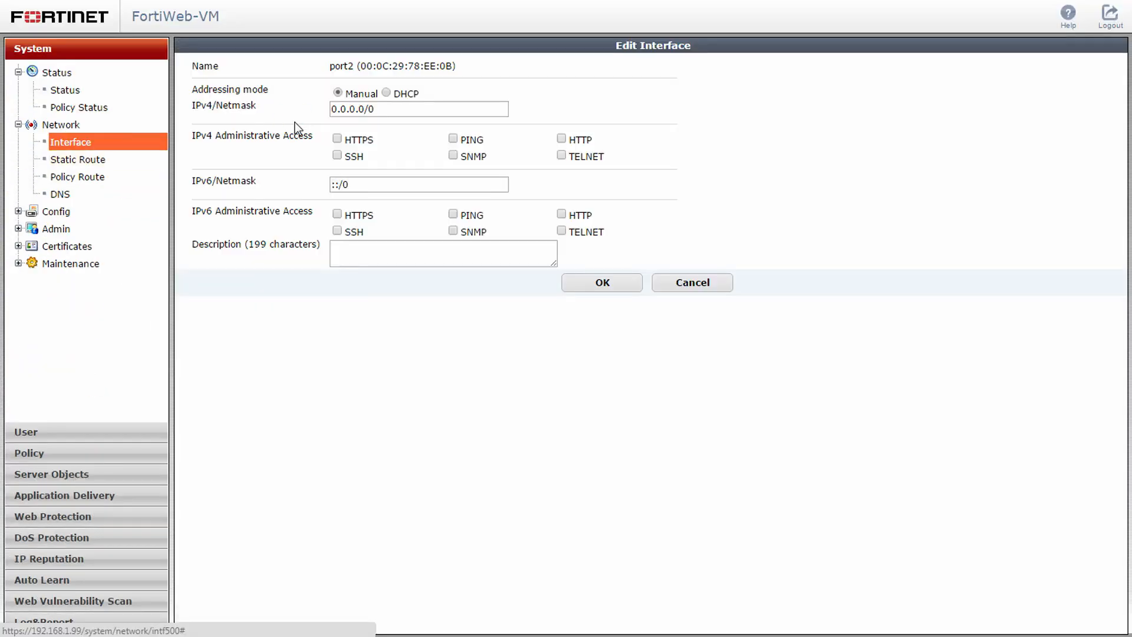
{"action": "left_click_drag", "start_coordinate": [375, 109], "coordinate": [329, 113]}
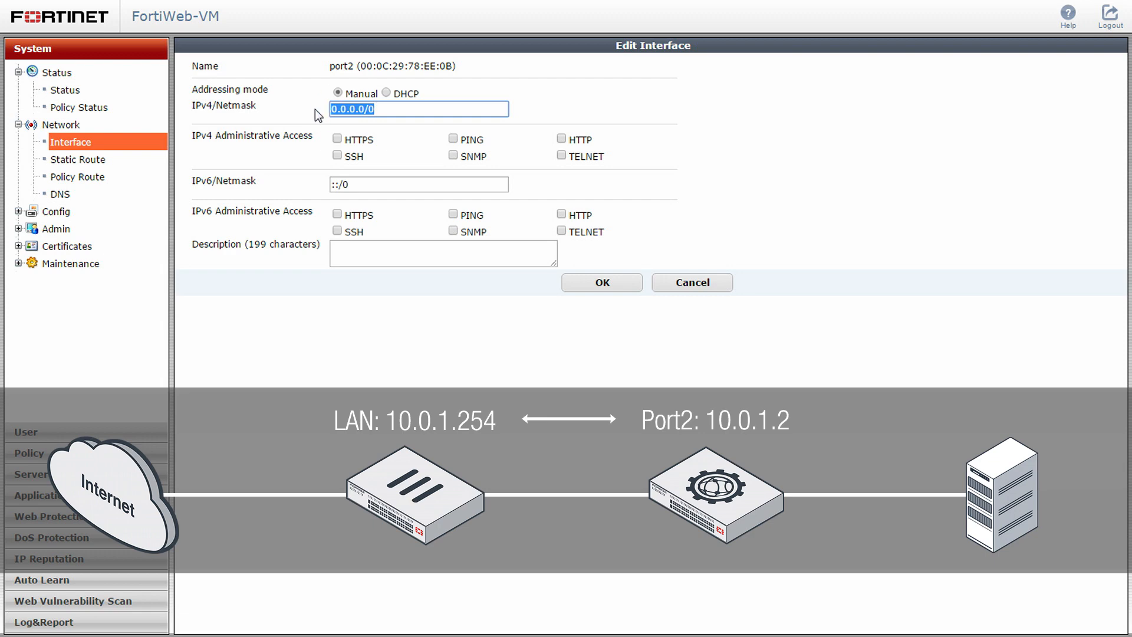
{"action": "type", "text": "10.0.1.2/24"}
{"action": "left_click", "coordinate": [452, 139]}
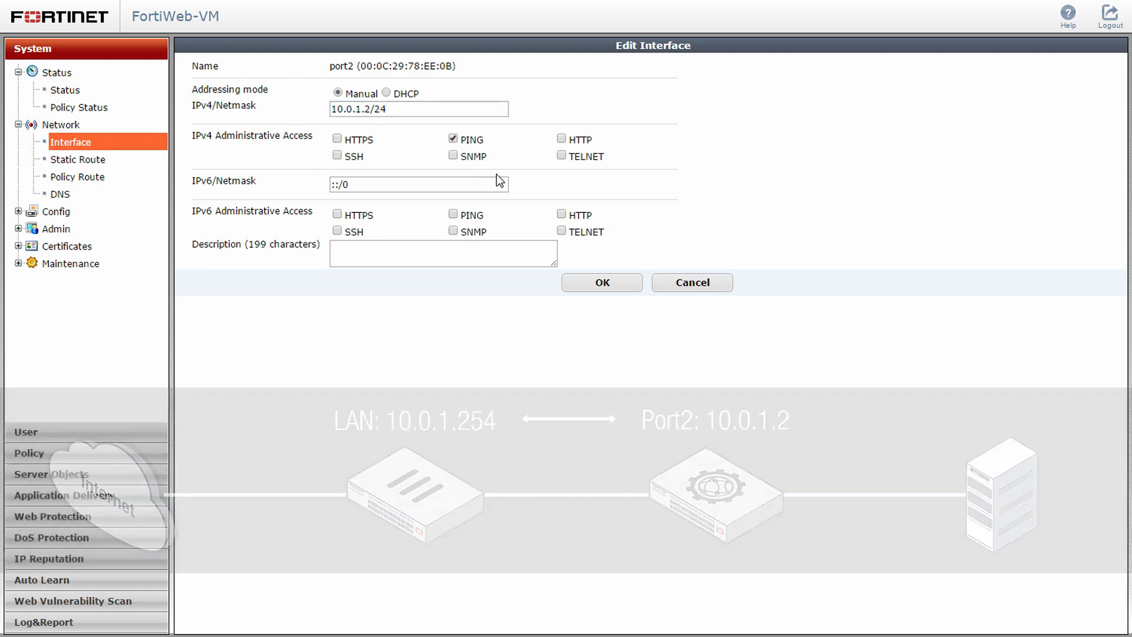
{"action": "left_click", "coordinate": [622, 279]}
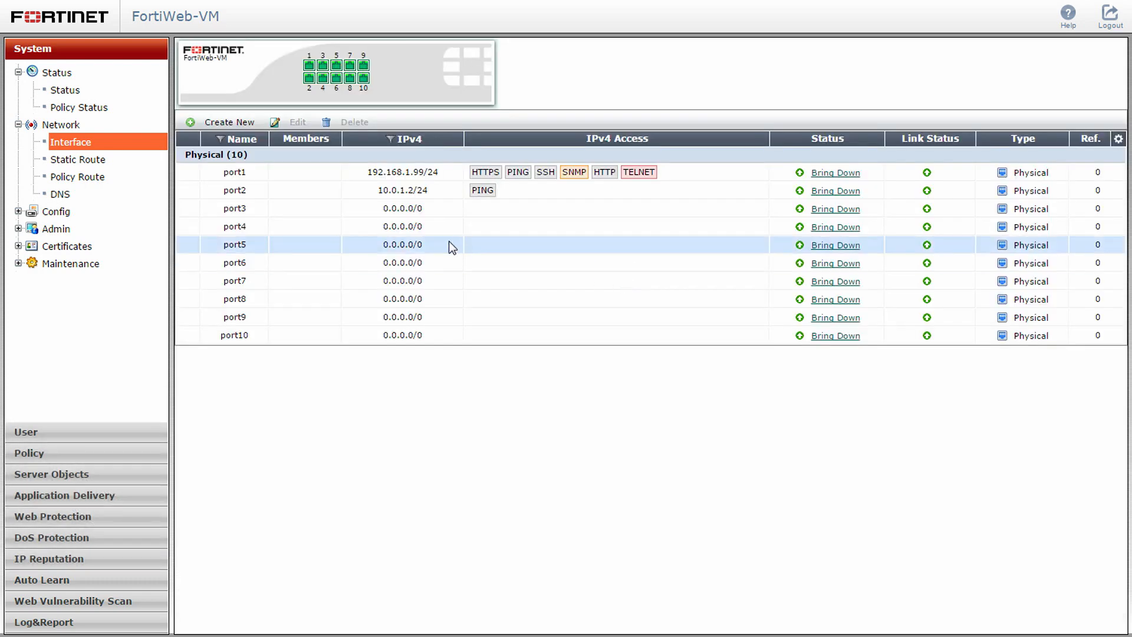
Set port3's IPv4/Netmask to 172.16.1.2/24 and allow PING administrative access
{"action": "left_click", "coordinate": [260, 208]}
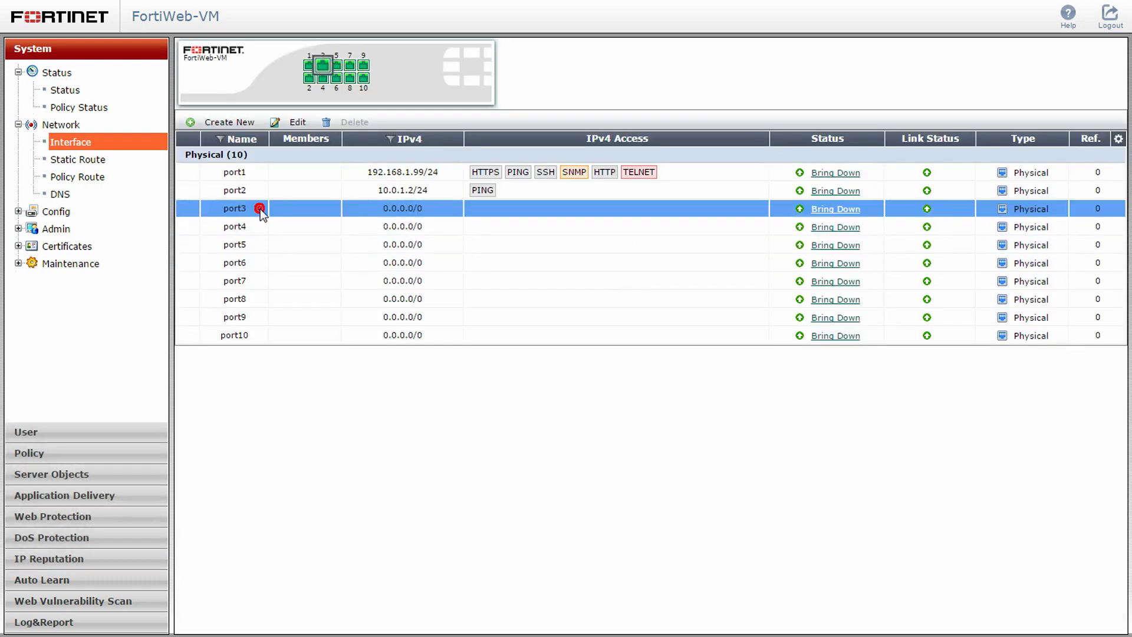
{"action": "left_click", "coordinate": [302, 124]}
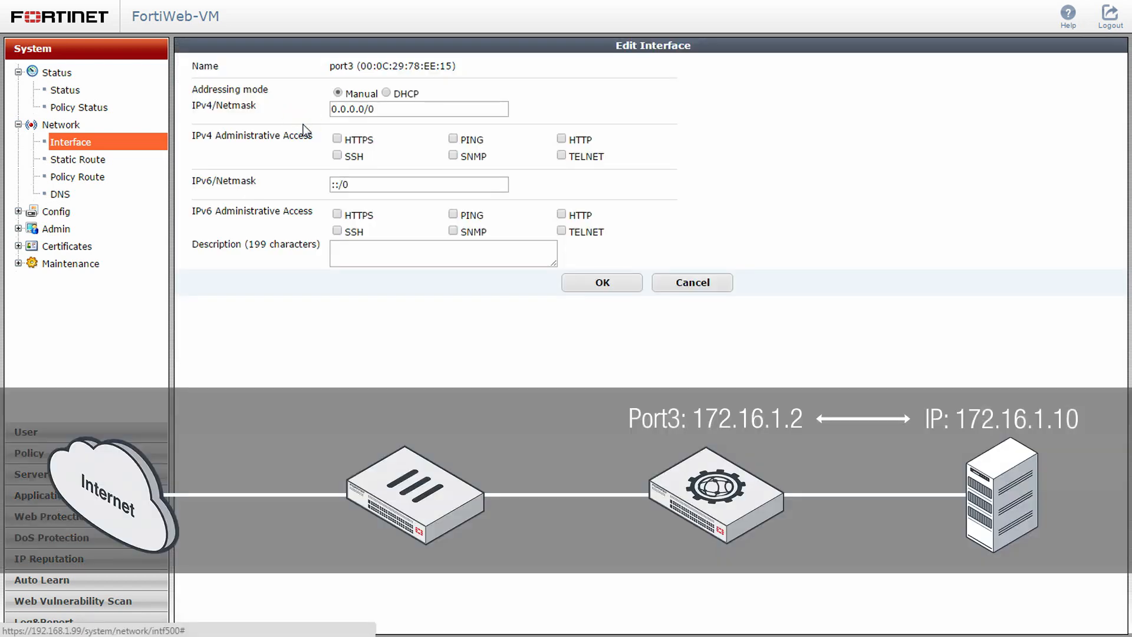
{"action": "triple_click", "coordinate": [333, 108]}
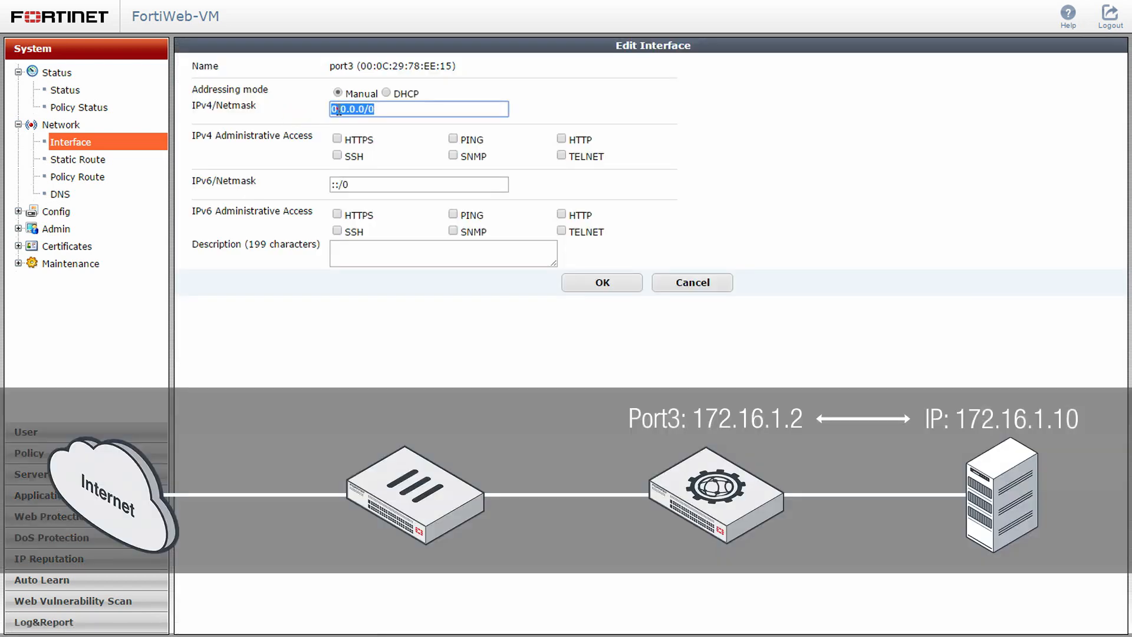
{"action": "type", "text": "172.16.1.2/24"}
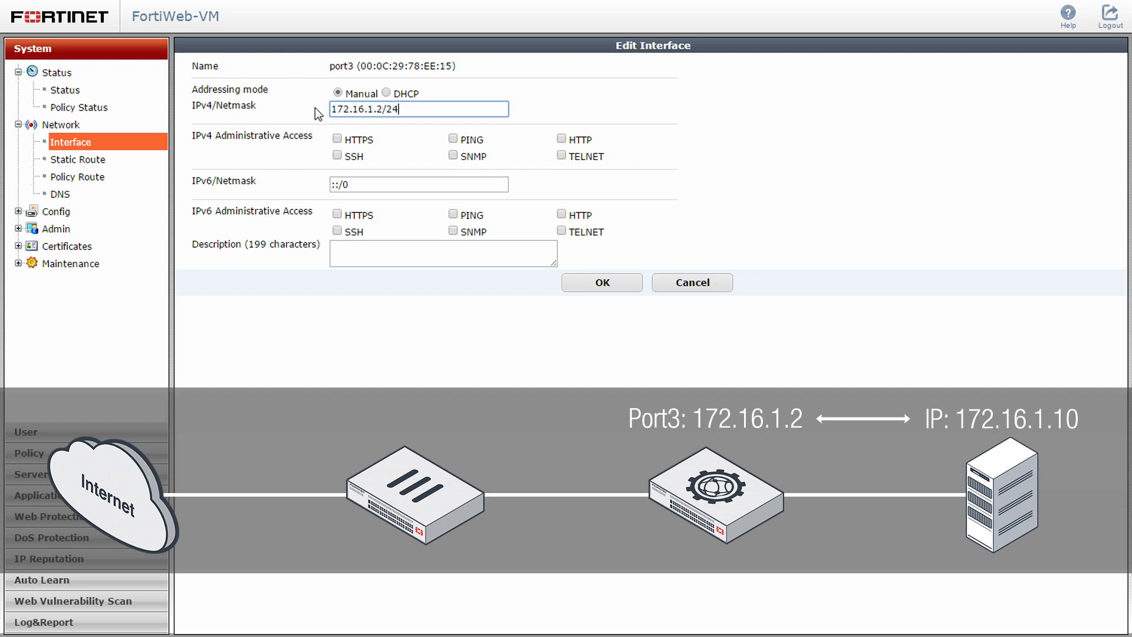
{"action": "left_click", "coordinate": [452, 140]}
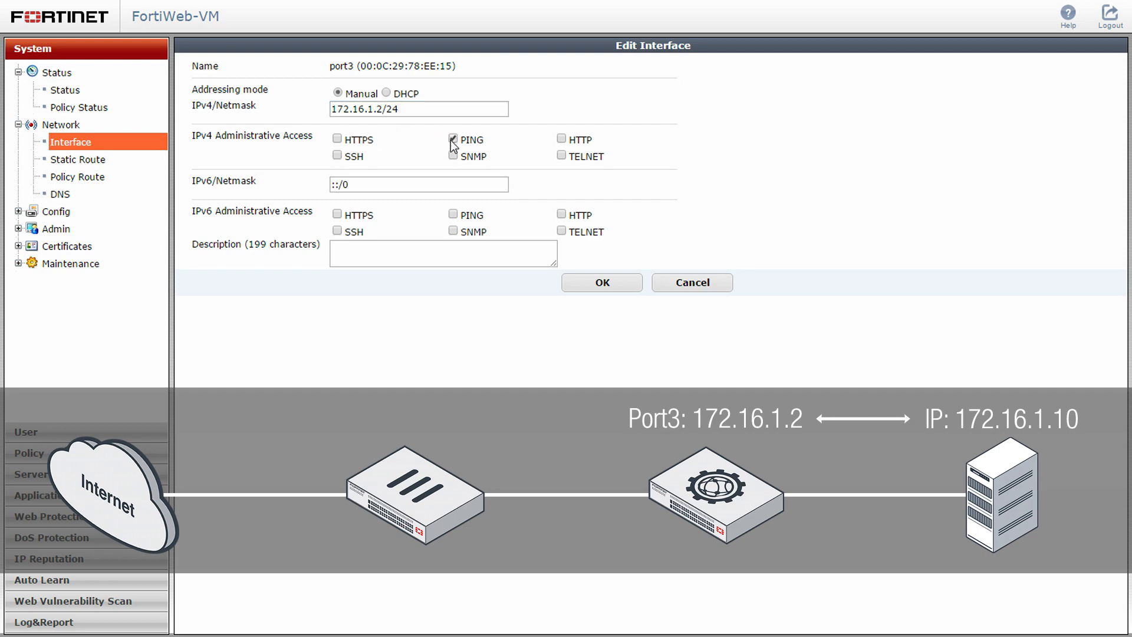
{"action": "left_click", "coordinate": [624, 286]}
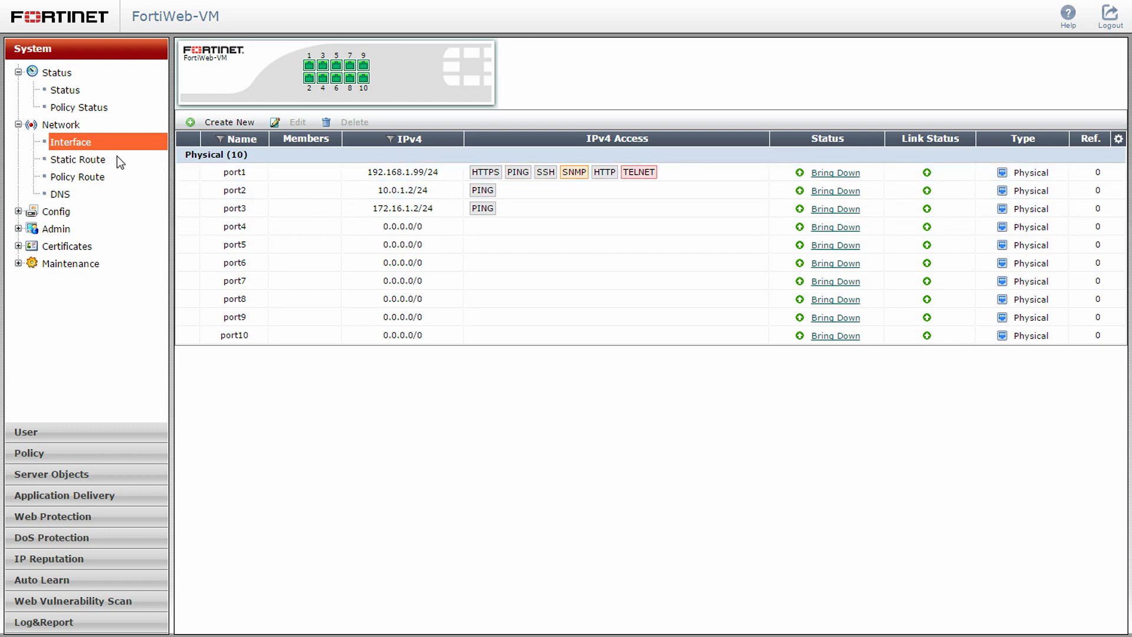
Create a default static route 0.0.0.0/0 with gateway 10.0.1.254 on interface port2
{"action": "left_click", "coordinate": [116, 155]}
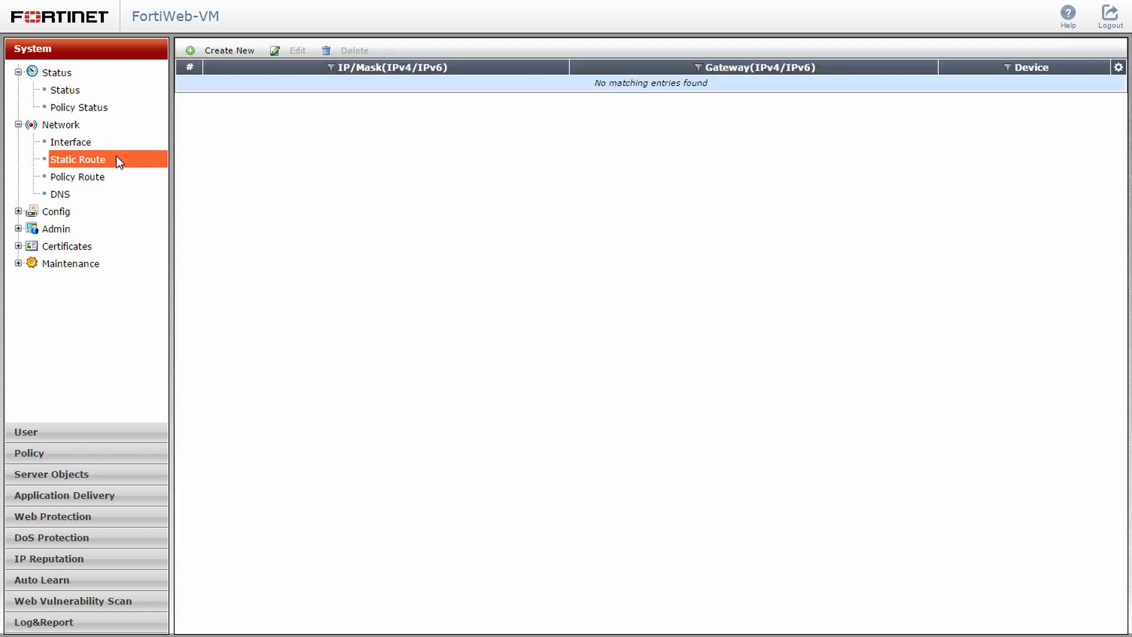
{"action": "left_click", "coordinate": [231, 52]}
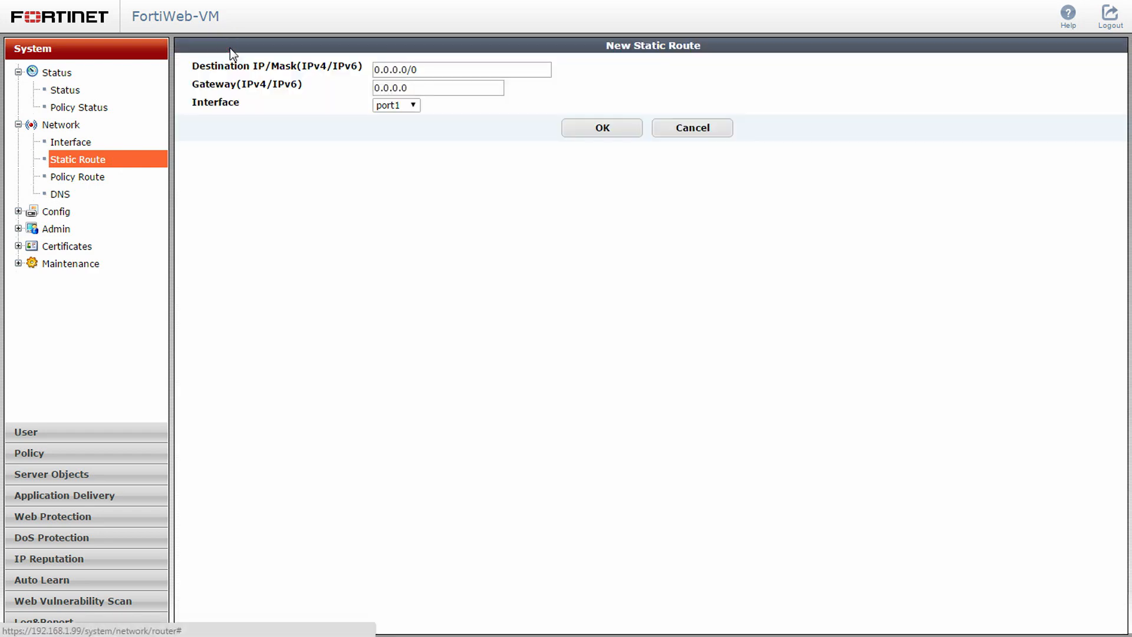
{"action": "double_click", "coordinate": [382, 88]}
{"action": "type", "text": "10.0"}
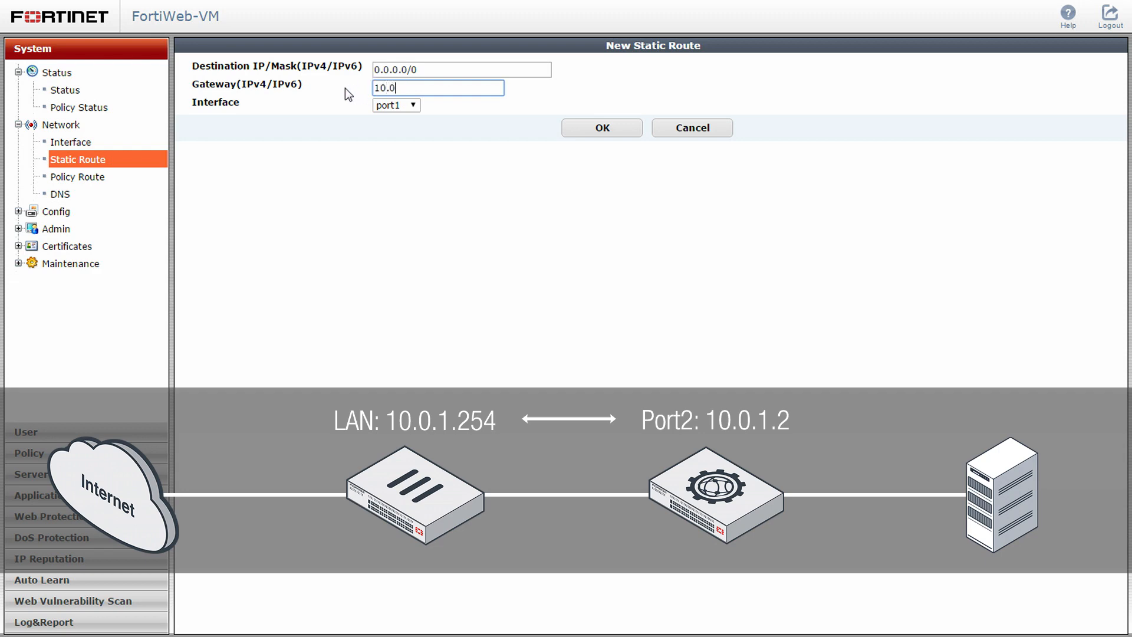
{"action": "type", "text": ".1.254"}
{"action": "left_click", "coordinate": [402, 106]}
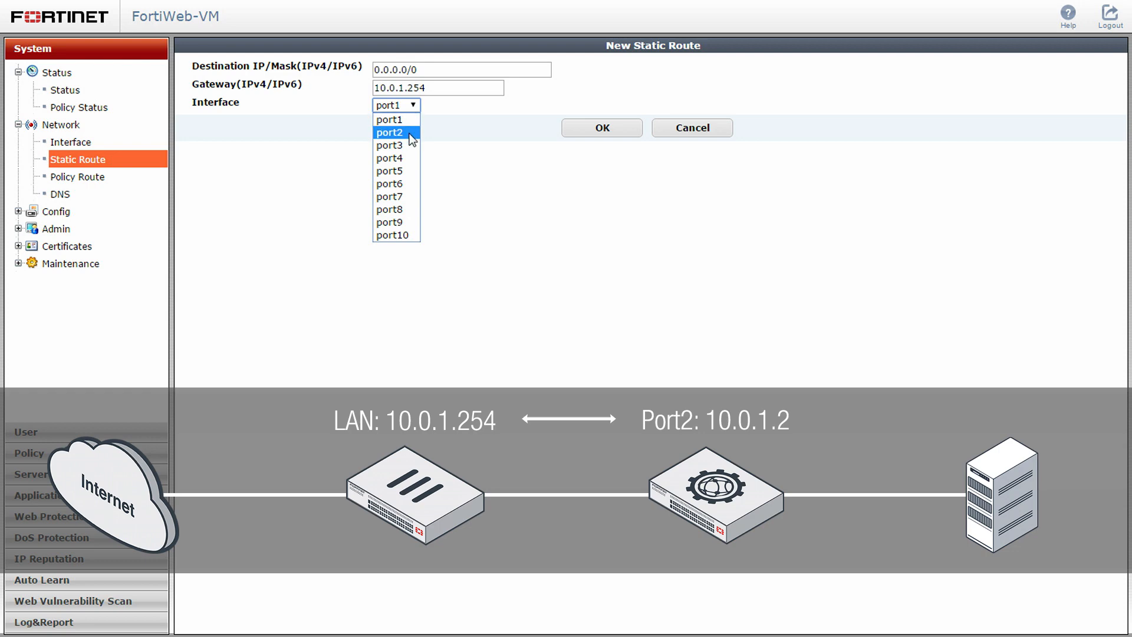
{"action": "left_click", "coordinate": [409, 133]}
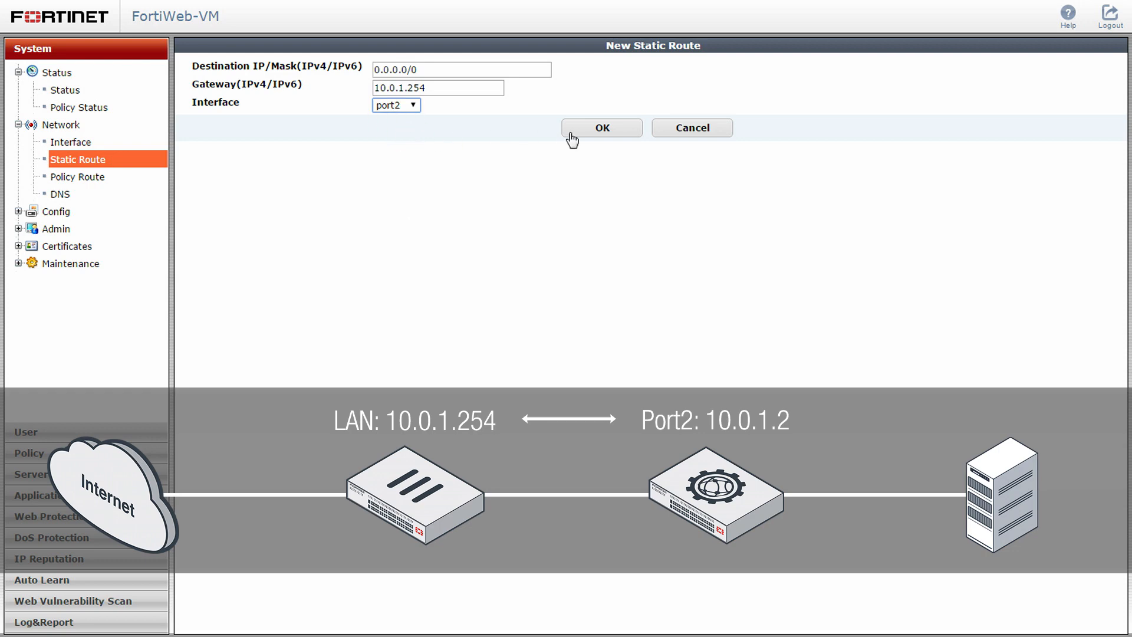
{"action": "left_click", "coordinate": [633, 133]}
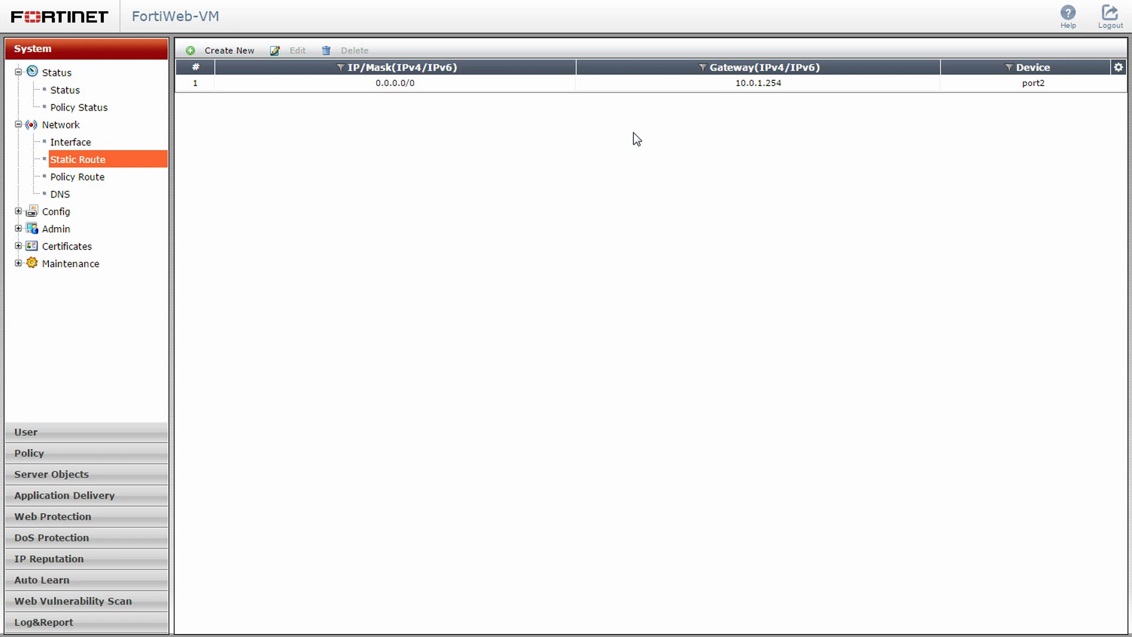
Apply DNS settings with primary server 208.91.112.53 and secondary server 208.91.112.52
{"action": "left_click", "coordinate": [70, 193]}
{"action": "double_click", "coordinate": [398, 72]}
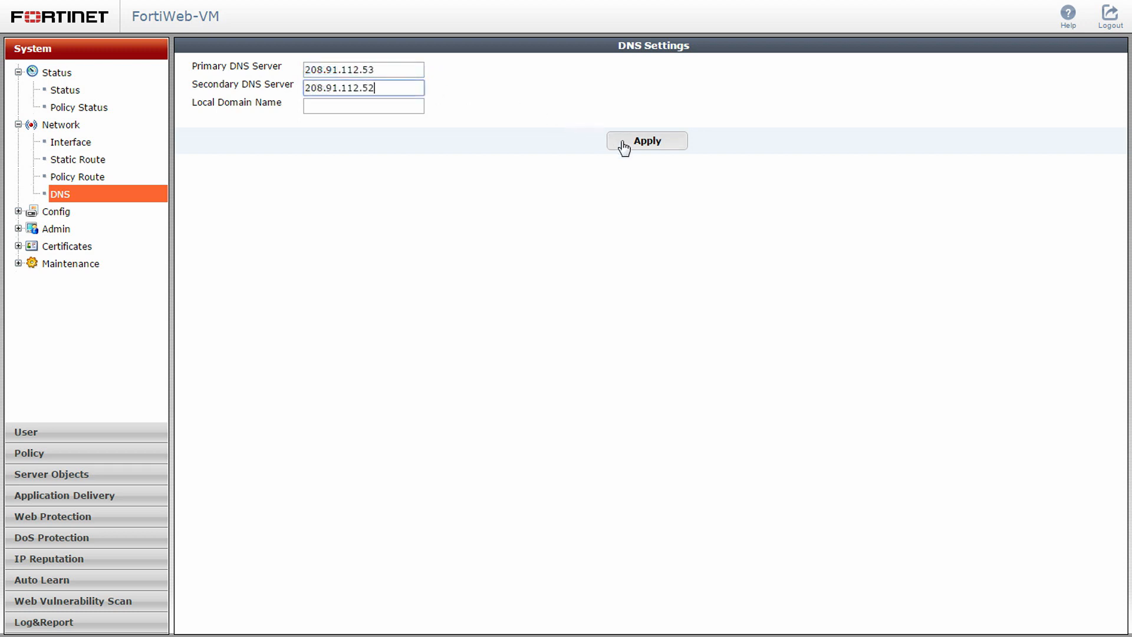
{"action": "left_click", "coordinate": [623, 146]}
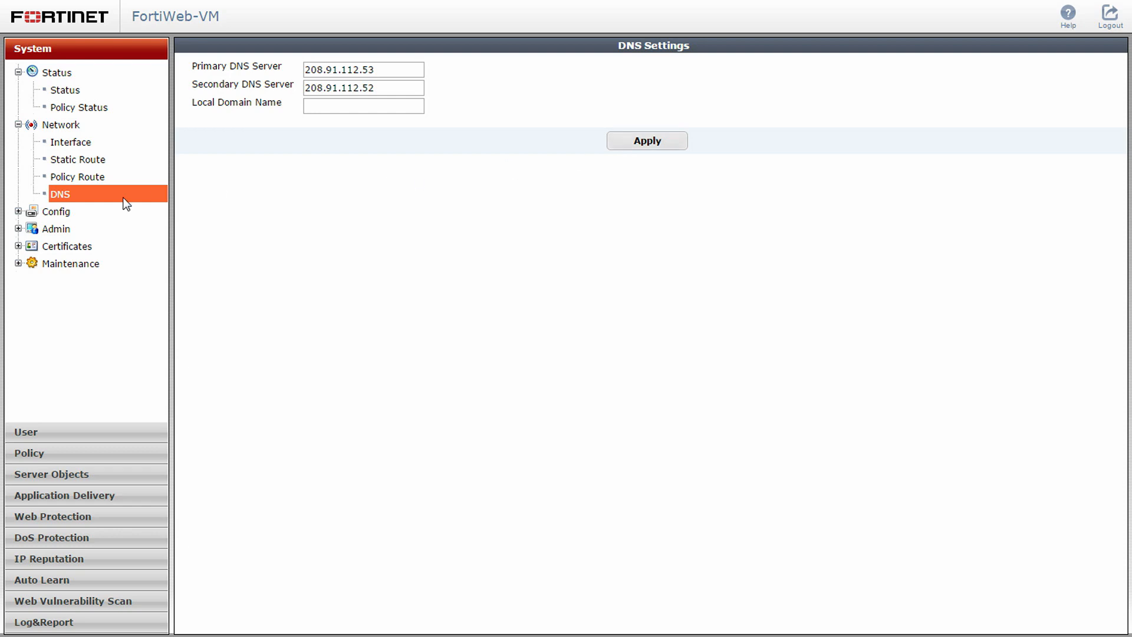
Enable daily scheduled FortiGuard updates, apply the setting, and trigger an immediate update
{"action": "left_click", "coordinate": [71, 211]}
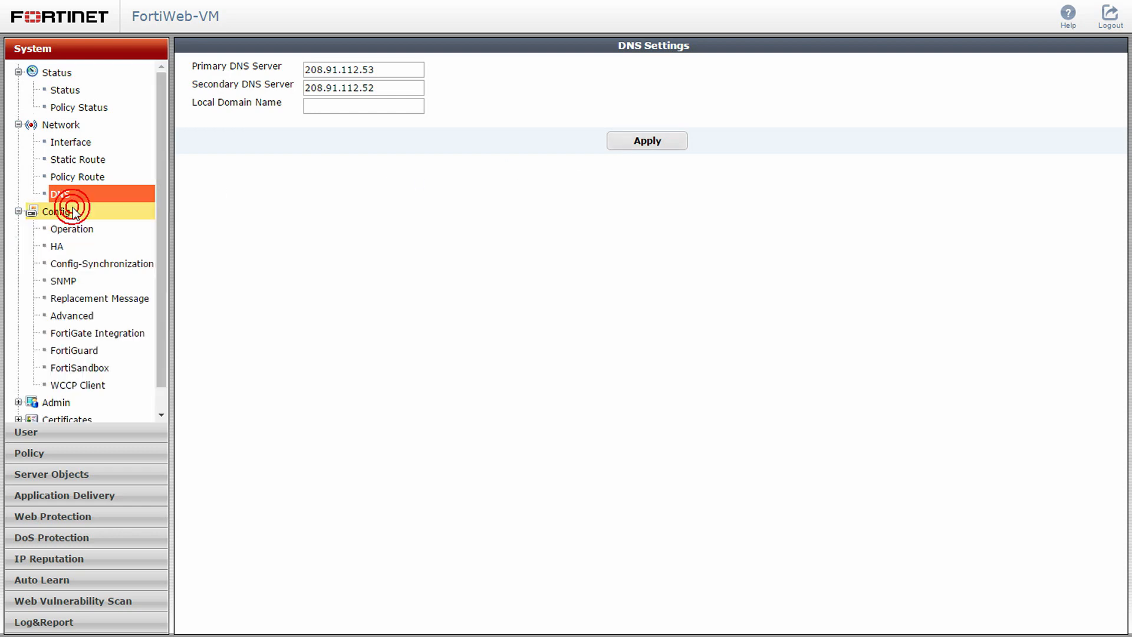
{"action": "left_click", "coordinate": [118, 350]}
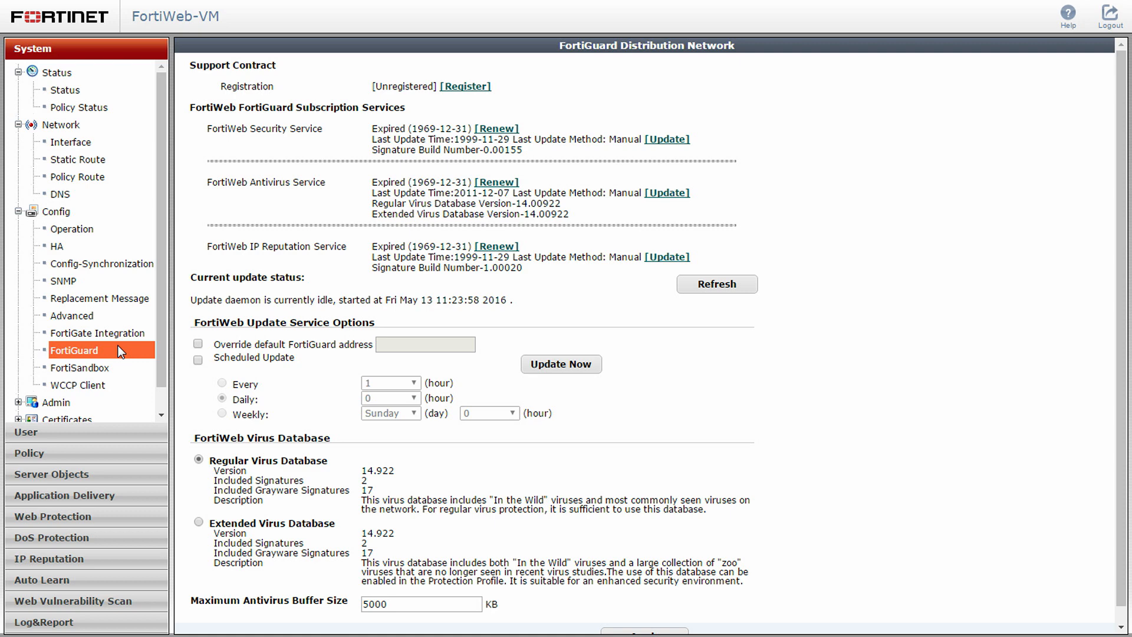
{"action": "left_click", "coordinate": [198, 360]}
{"action": "scroll", "coordinate": [576, 522], "scroll_direction": "down", "scroll_amount": 1}
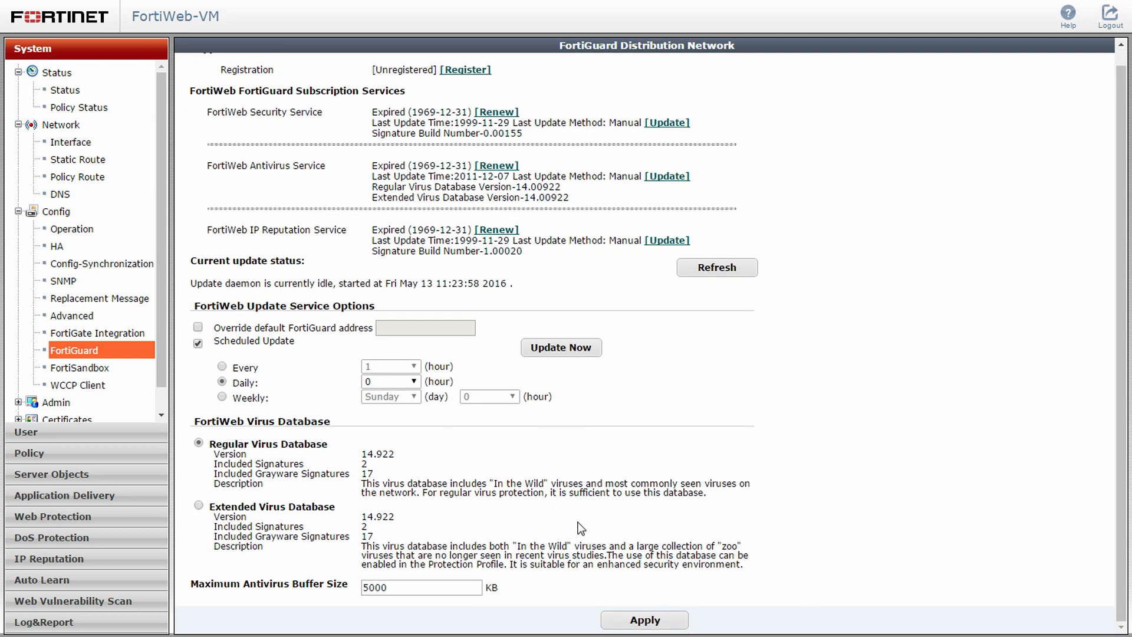
{"action": "left_click", "coordinate": [620, 620]}
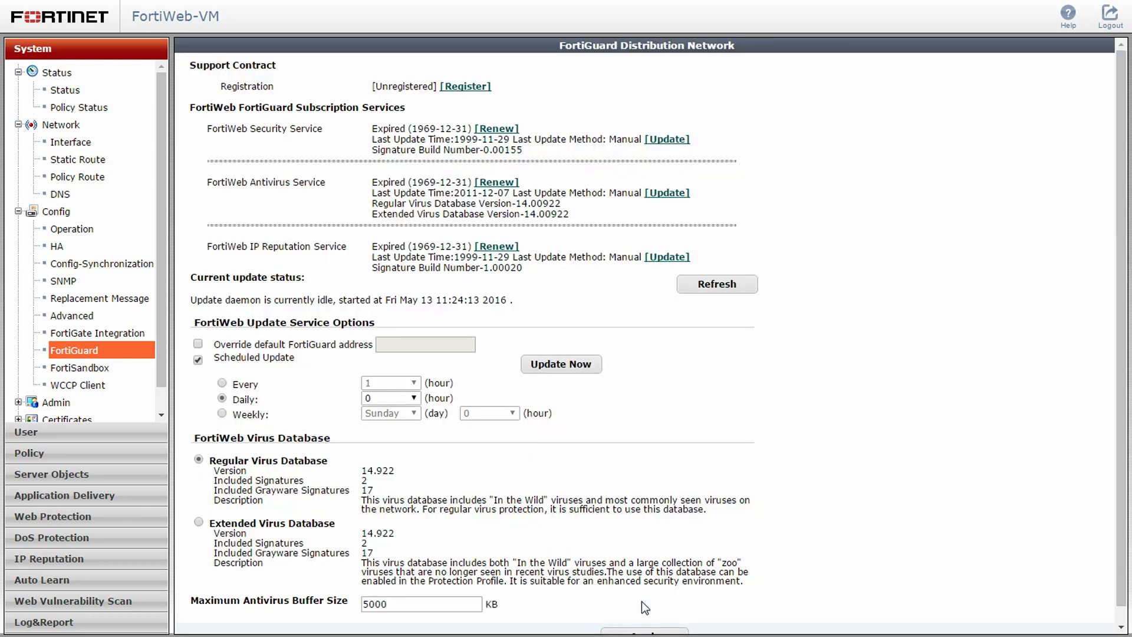
{"action": "left_click", "coordinate": [583, 365]}
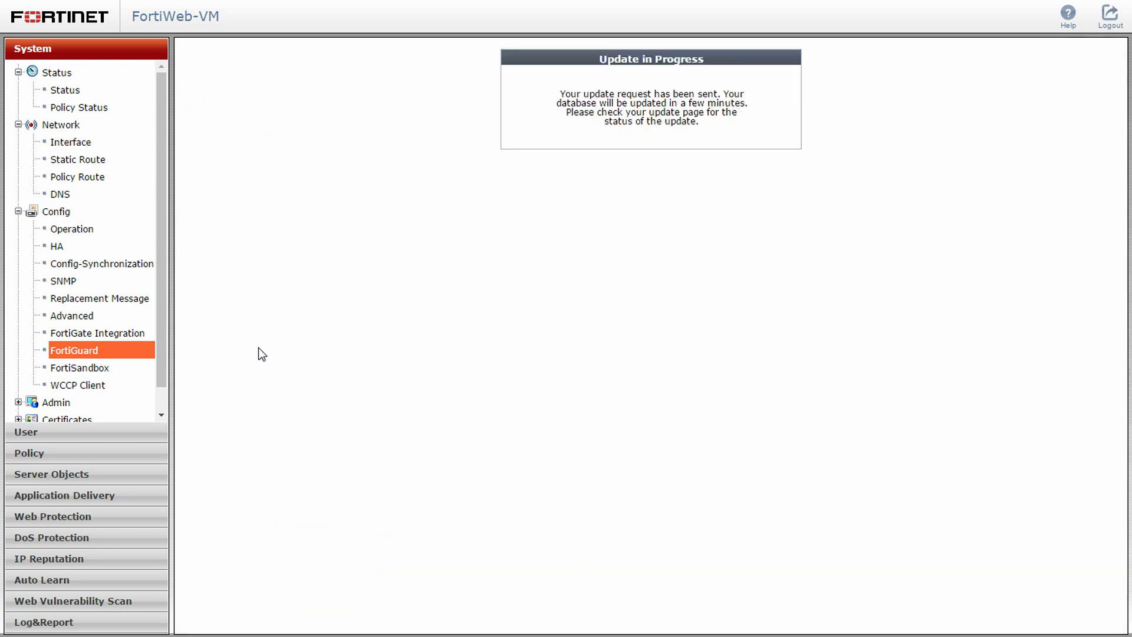
{"action": "left_click", "coordinate": [129, 348]}
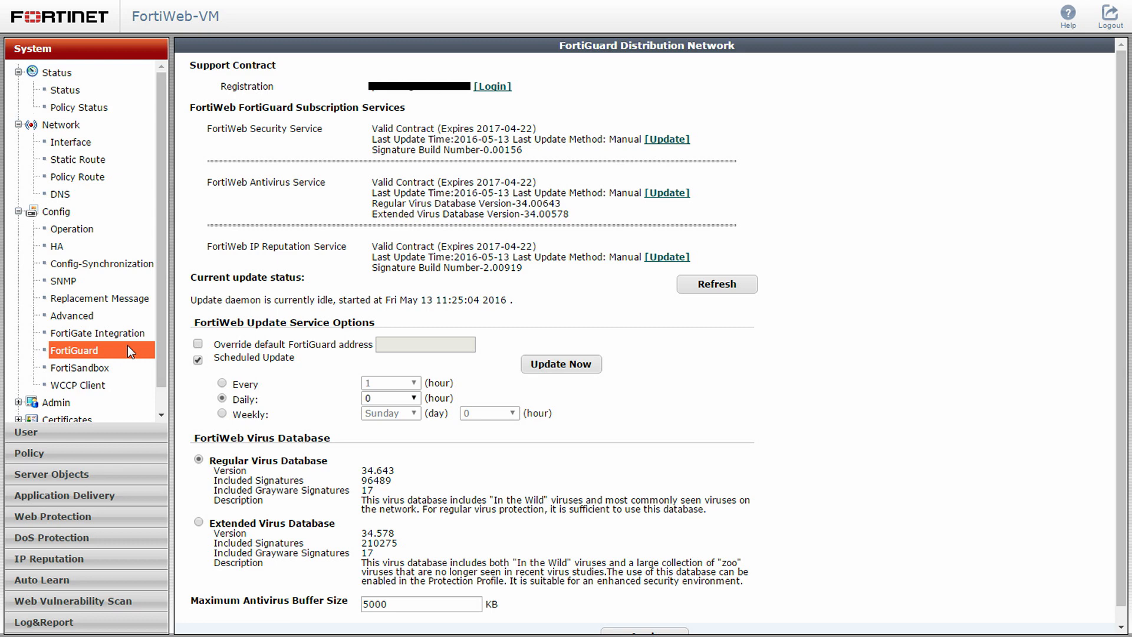
Create a reverse proxy server pool named Web_Server_Pool
{"action": "left_click", "coordinate": [82, 93]}
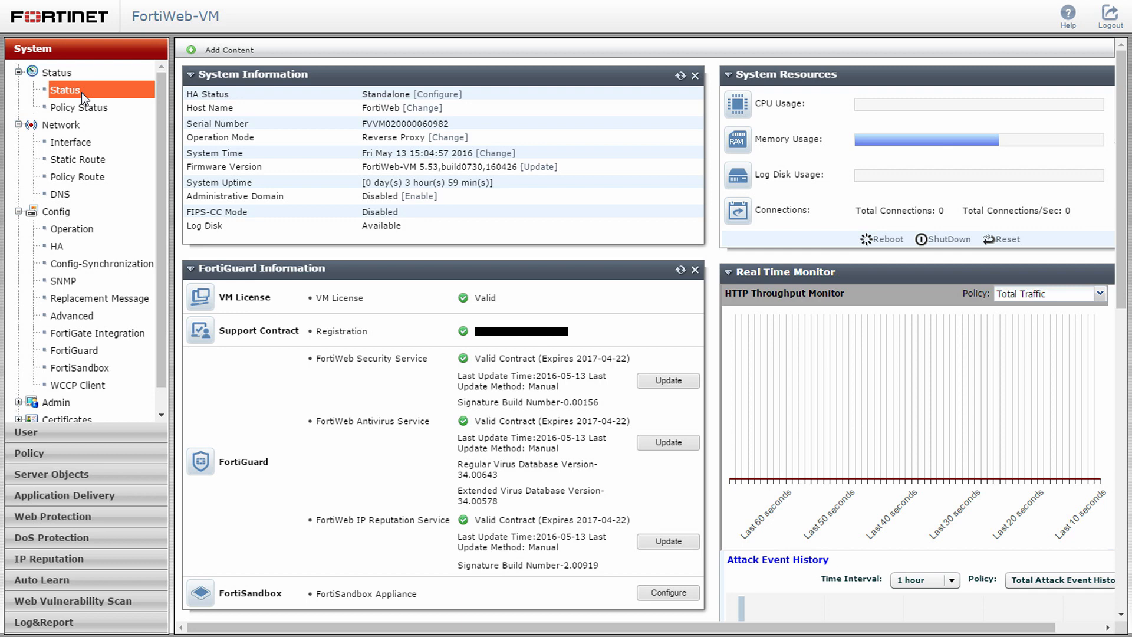
{"action": "left_click", "coordinate": [133, 473]}
{"action": "left_click", "coordinate": [124, 171]}
{"action": "left_click", "coordinate": [232, 50]}
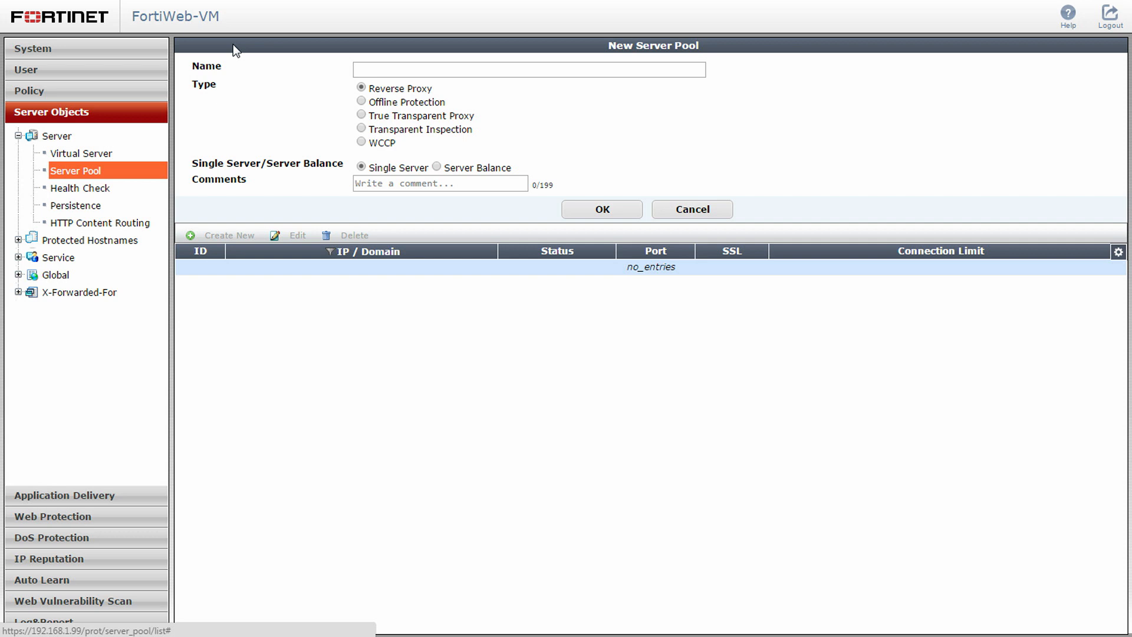
{"action": "left_click", "coordinate": [360, 69]}
{"action": "type", "text": "Web_S"}
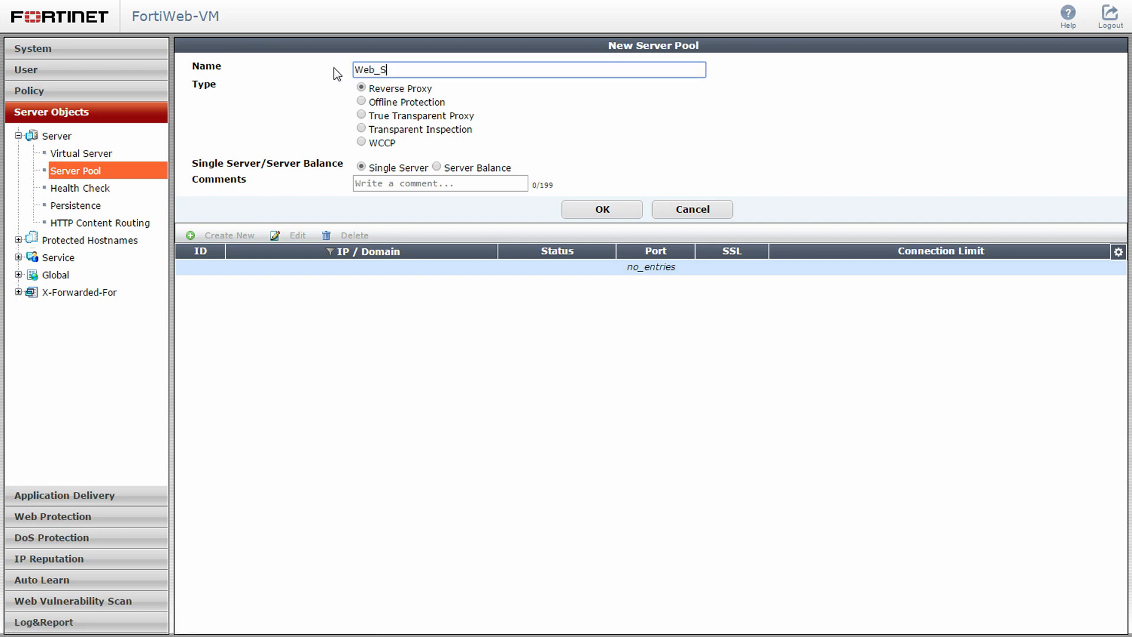
{"action": "type", "text": "erver_Pool"}
{"action": "left_click", "coordinate": [578, 214]}
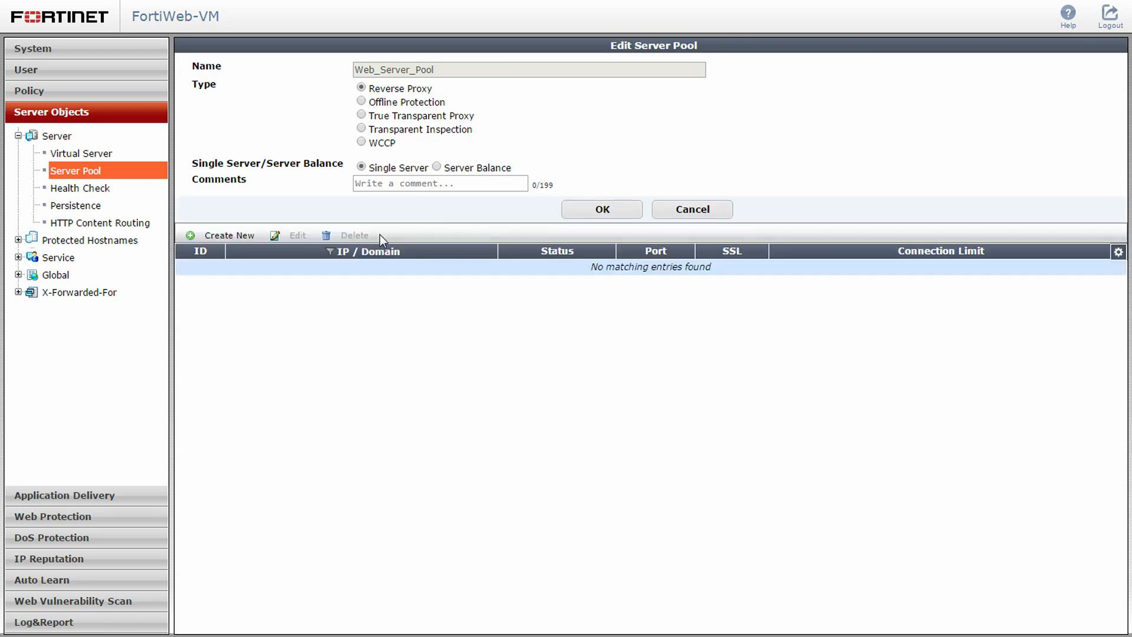
Add a pool member with IP address 172.16.1.10 to Web_Server_Pool
{"action": "left_click", "coordinate": [238, 235]}
{"action": "left_click", "coordinate": [331, 112]}
{"action": "double_click", "coordinate": [331, 112]}
{"action": "type", "text": "172.16.1.10"}
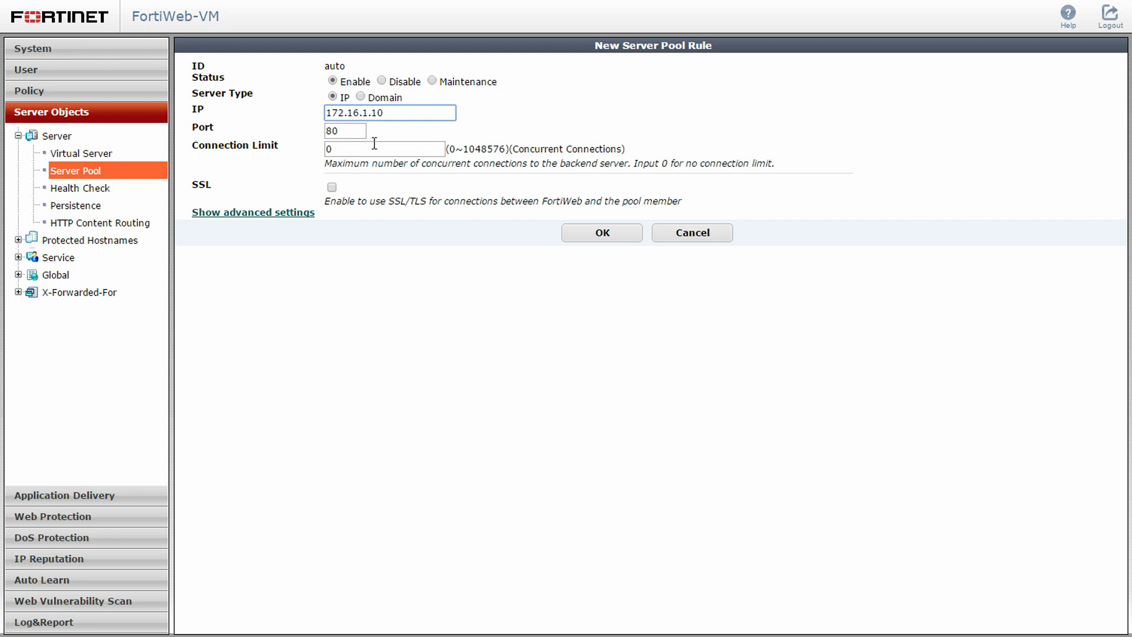
{"action": "left_click", "coordinate": [584, 242]}
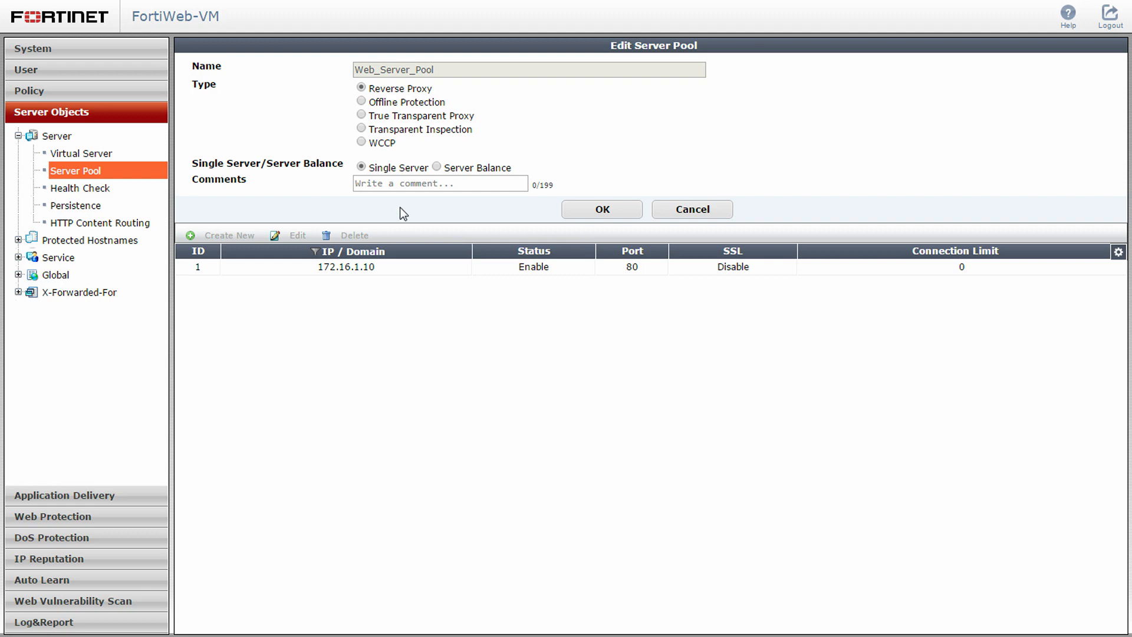
Create a virtual server named Virtual_Web_Server with IPv4 address 10.0.1.1/24 on interface port2
{"action": "left_click", "coordinate": [126, 149]}
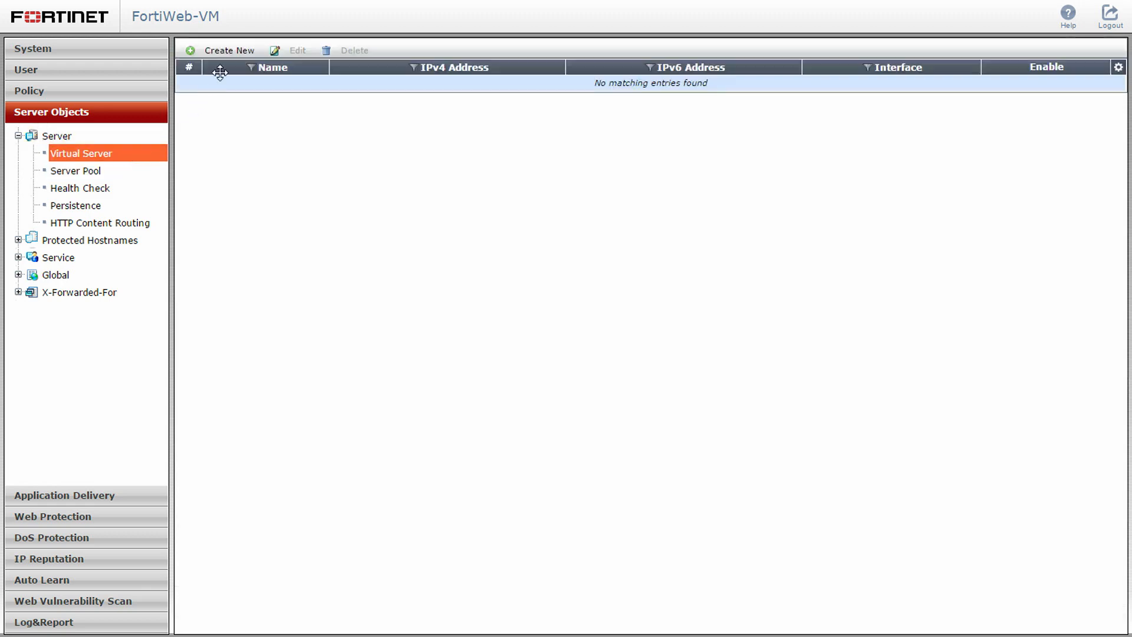
{"action": "left_click", "coordinate": [234, 56]}
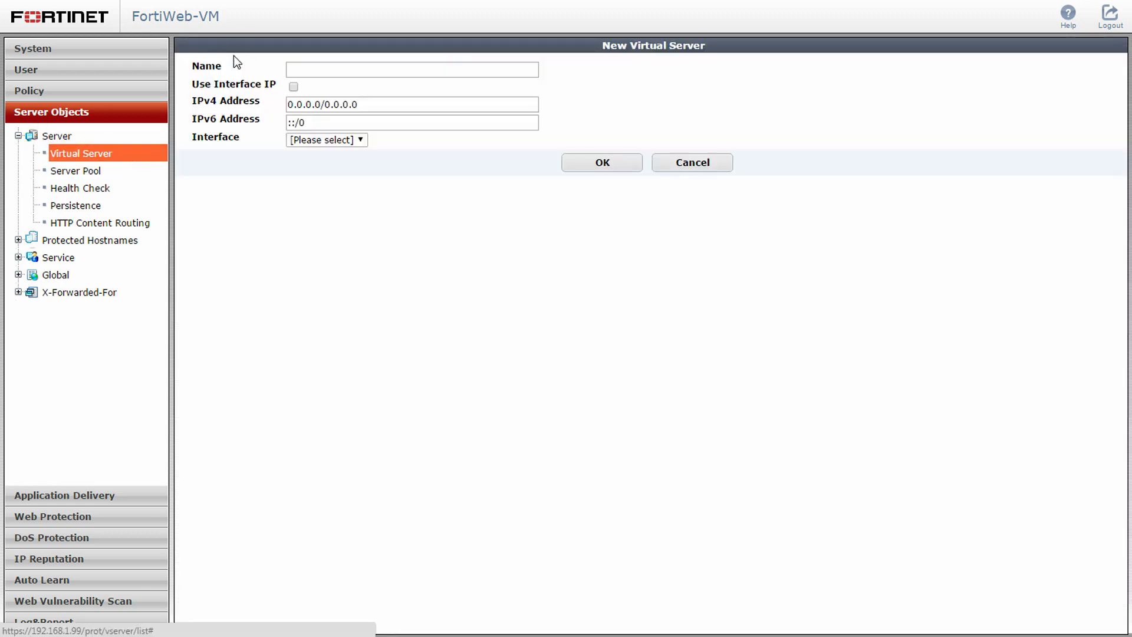
{"action": "left_click", "coordinate": [291, 70]}
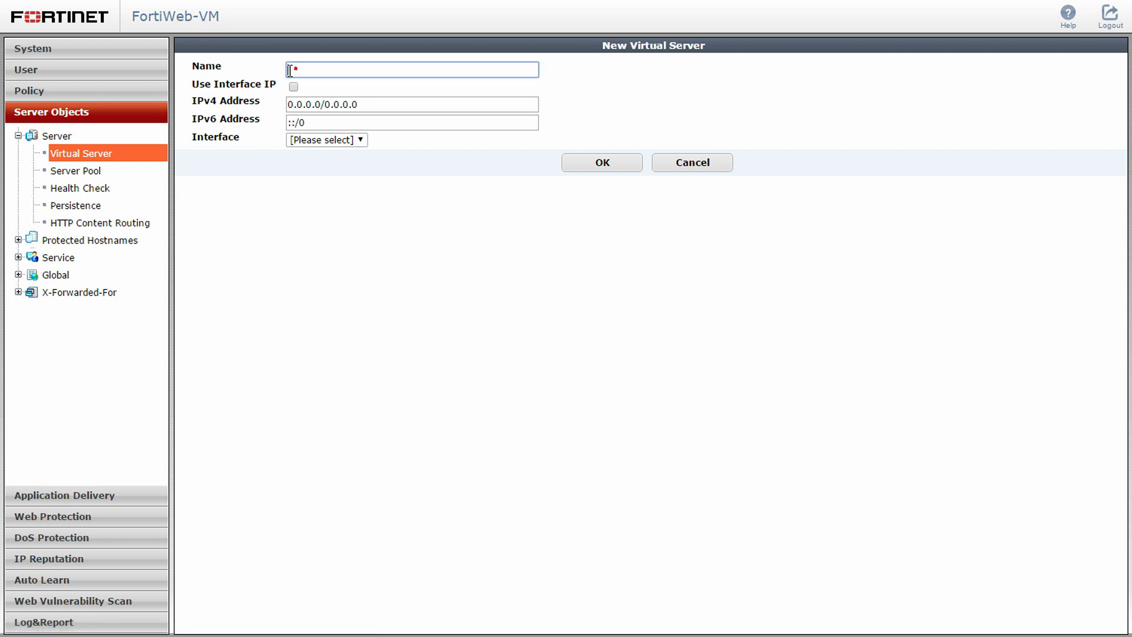
{"action": "type", "text": "Virtual_Web_Server"}
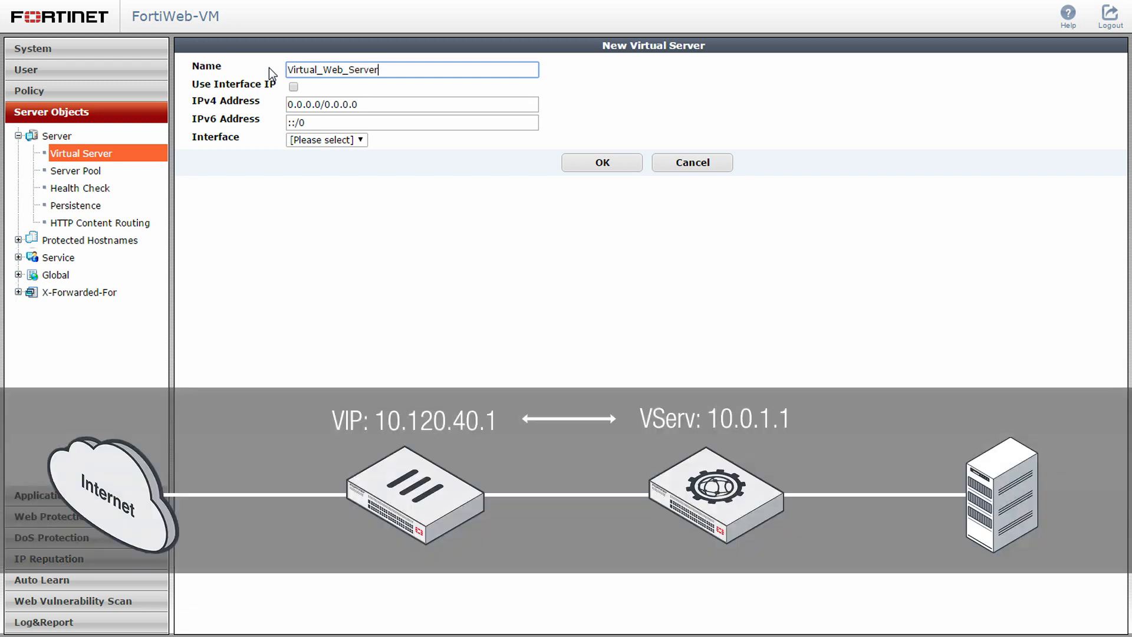
{"action": "left_click", "coordinate": [304, 104]}
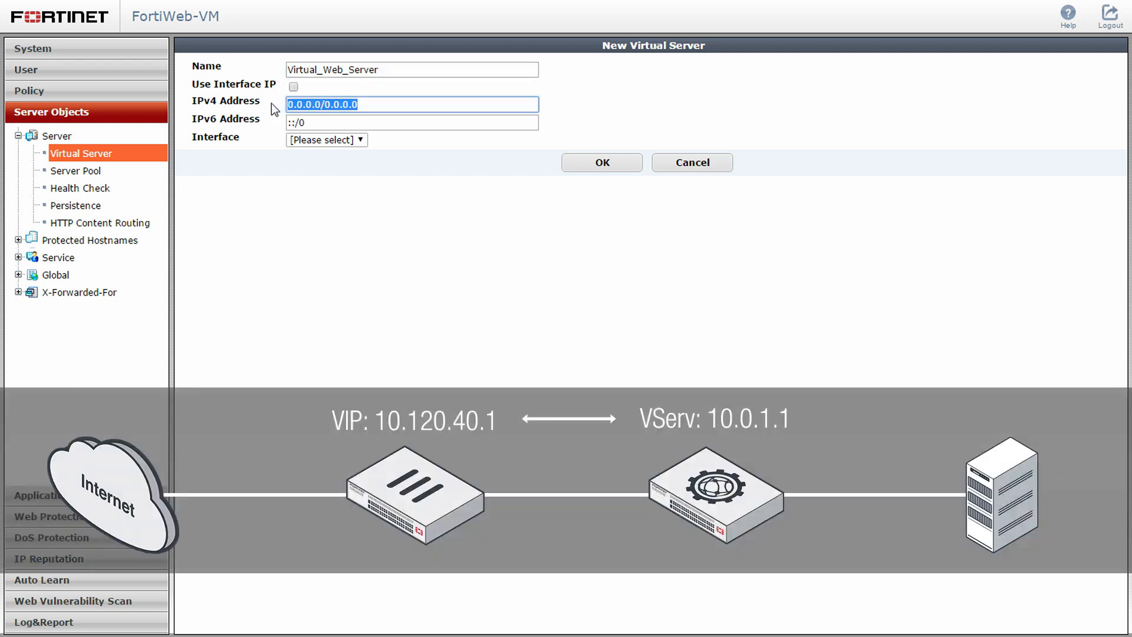
{"action": "type", "text": "10.0"}
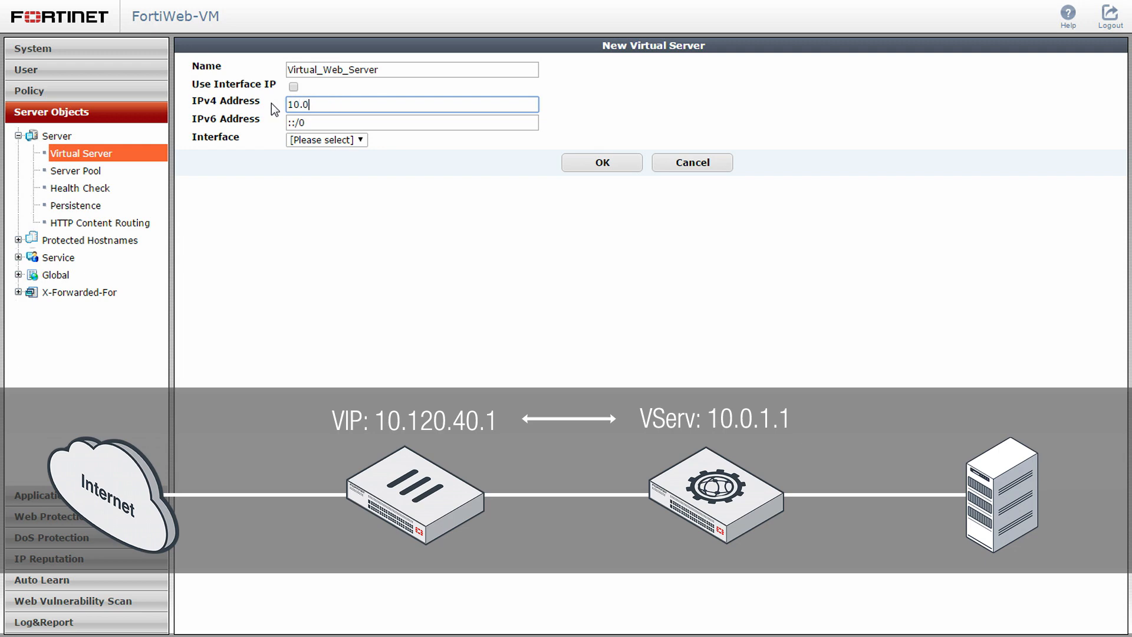
{"action": "type", "text": ".1.1/24"}
{"action": "left_click", "coordinate": [321, 139]}
{"action": "left_click", "coordinate": [336, 181]}
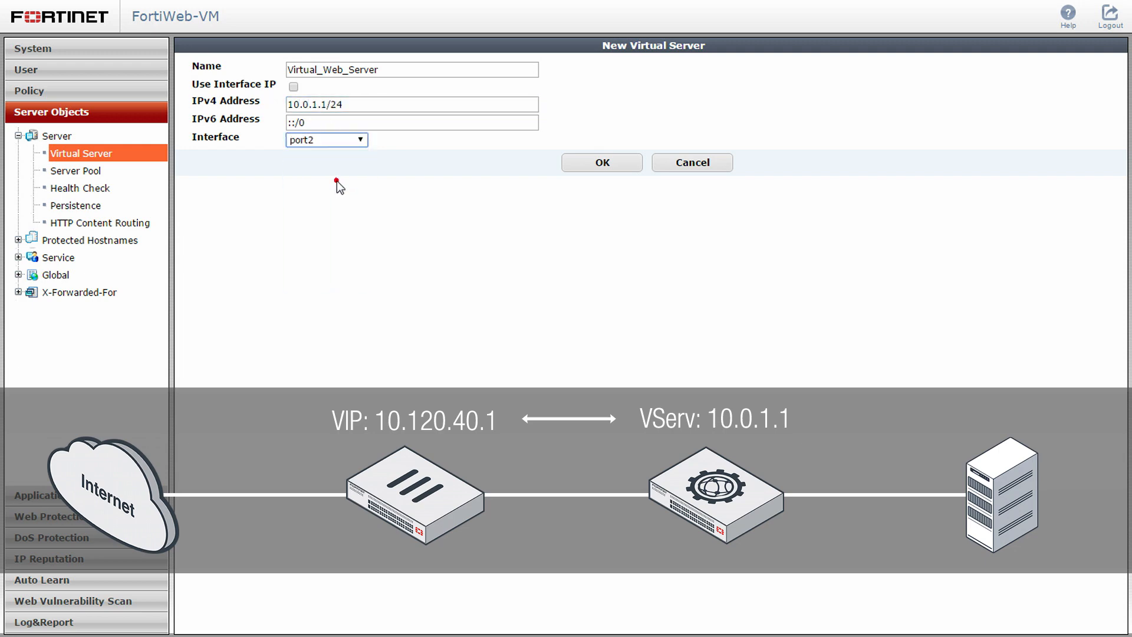
{"action": "left_click", "coordinate": [577, 165]}
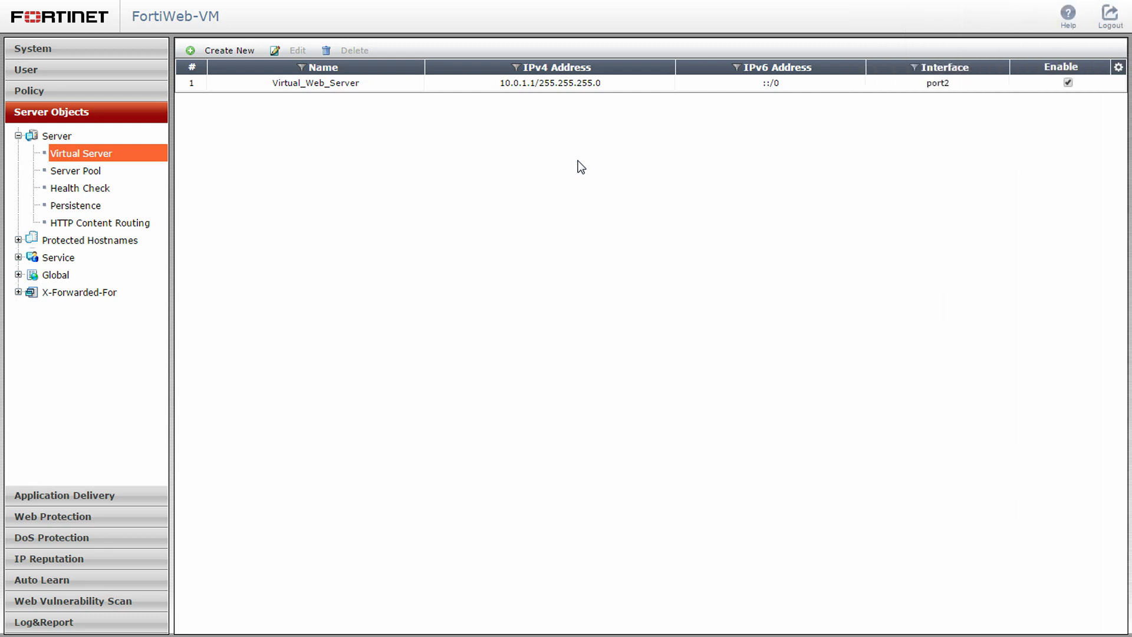
Start a new server policy named Web_Server_Policy using virtual server Virtual_Web_Server and server pool Web_Server_Pool
{"action": "left_click", "coordinate": [136, 94]}
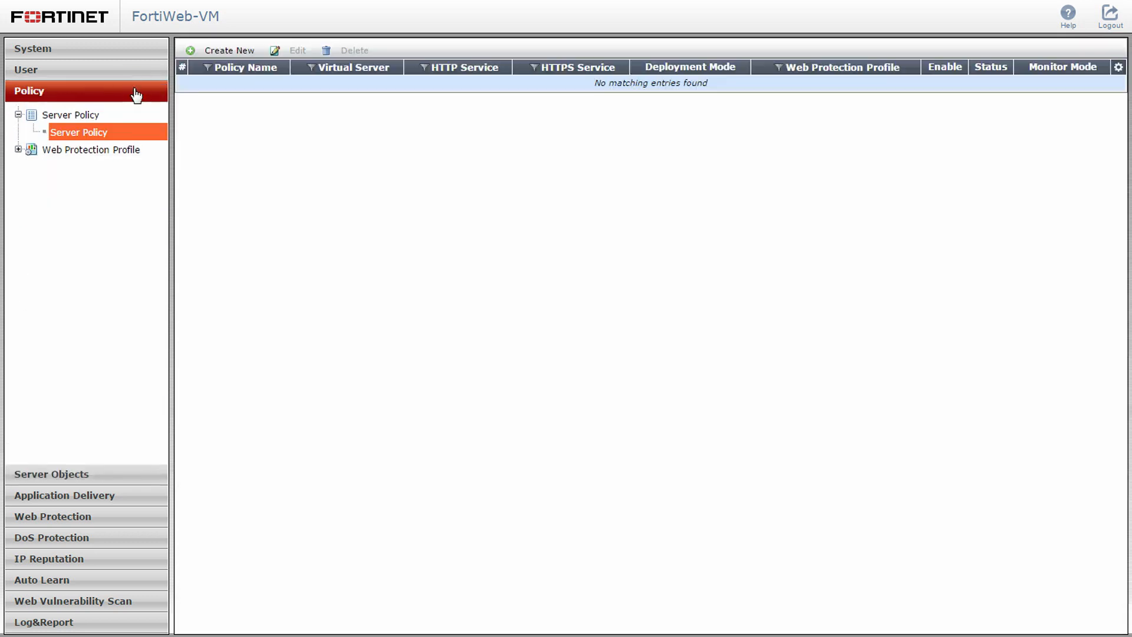
{"action": "left_click", "coordinate": [127, 128]}
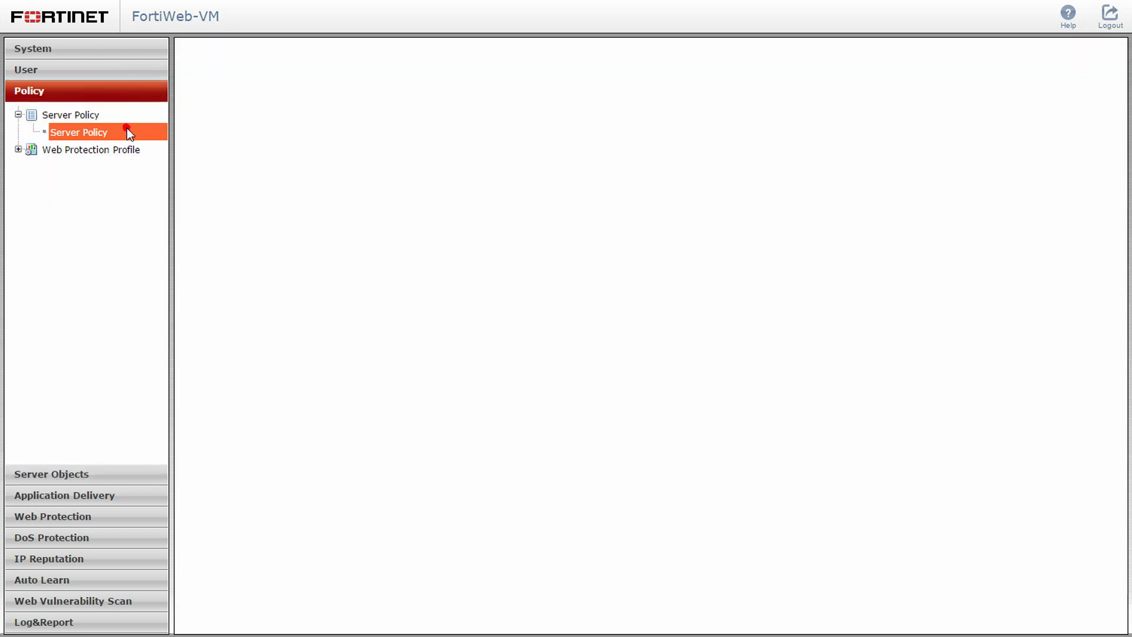
{"action": "left_click", "coordinate": [228, 50]}
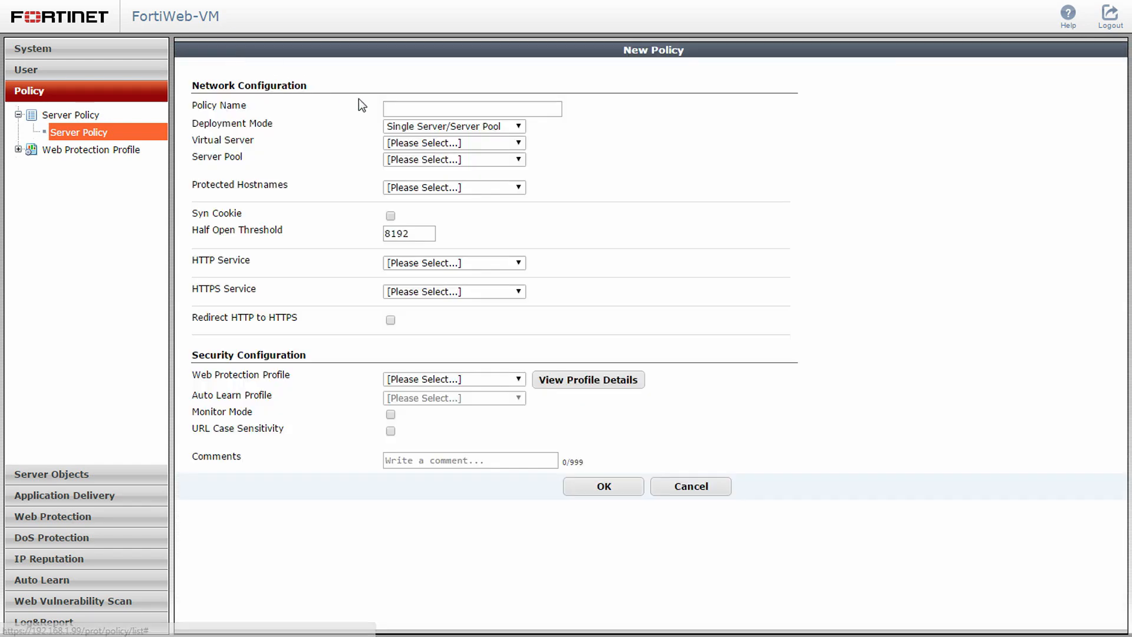
{"action": "left_click", "coordinate": [392, 108]}
{"action": "type", "text": "Web_S"}
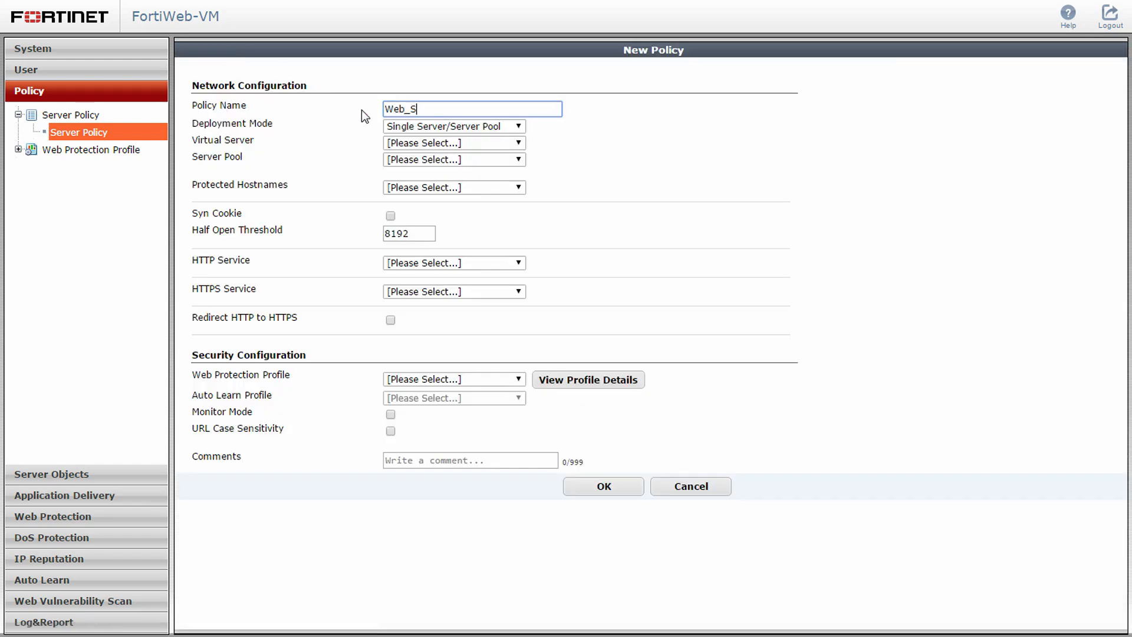
{"action": "type", "text": "erver_Policy"}
{"action": "left_click", "coordinate": [408, 141]}
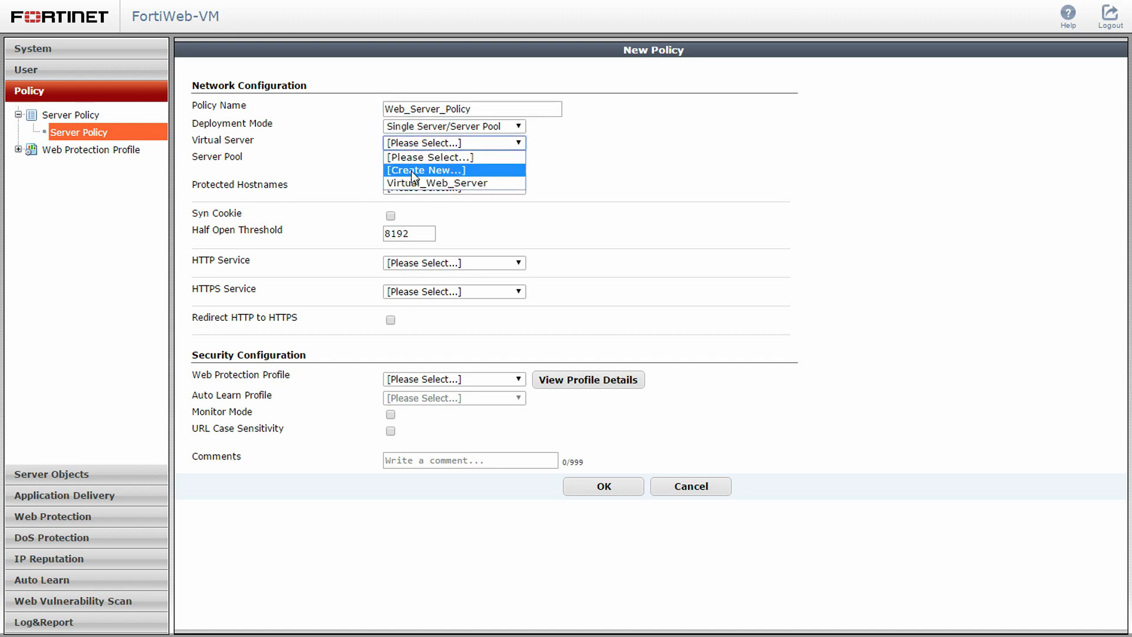
{"action": "left_click", "coordinate": [415, 184]}
{"action": "left_click", "coordinate": [417, 160]}
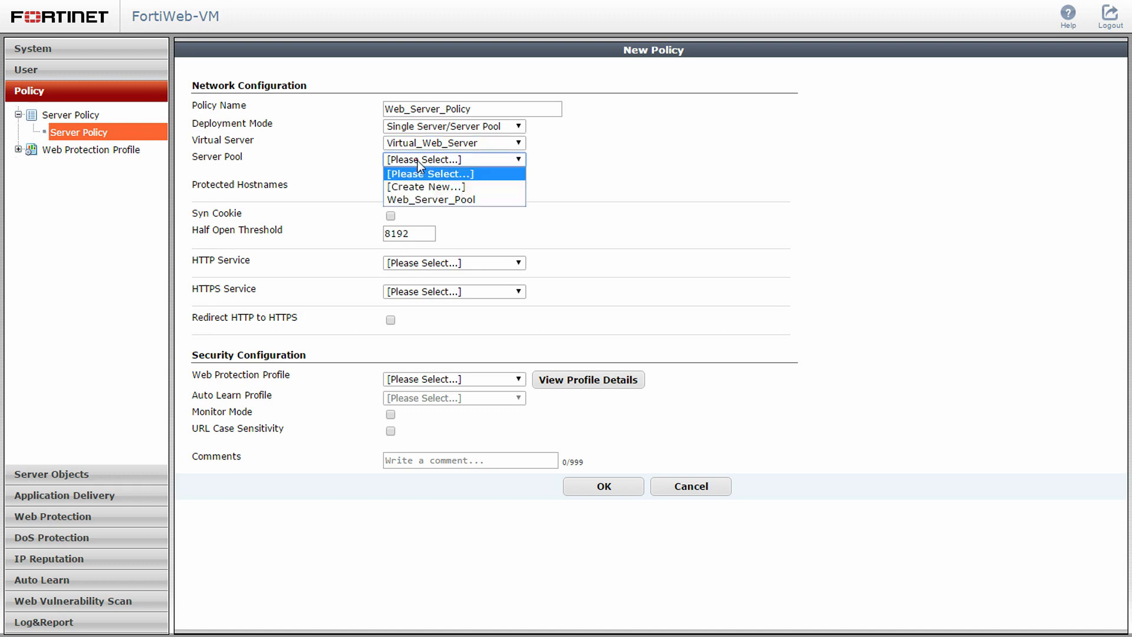
{"action": "left_click", "coordinate": [418, 198]}
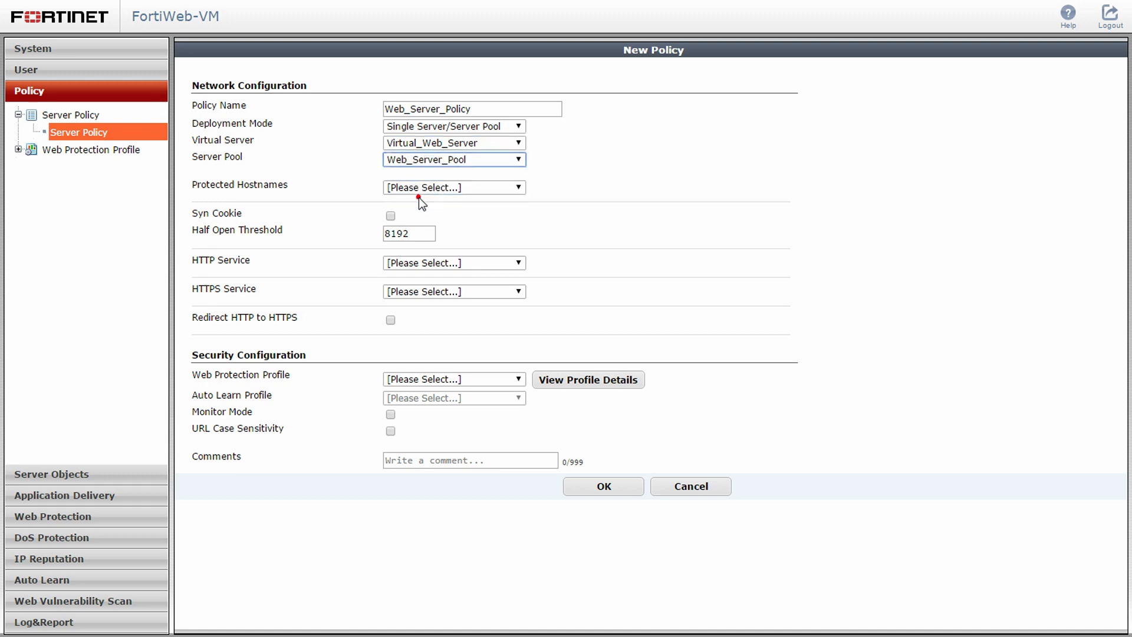
Set the policy's HTTP service to HTTP and web protection profile to Inline Medium Level Security, then save it
{"action": "left_click", "coordinate": [418, 261]}
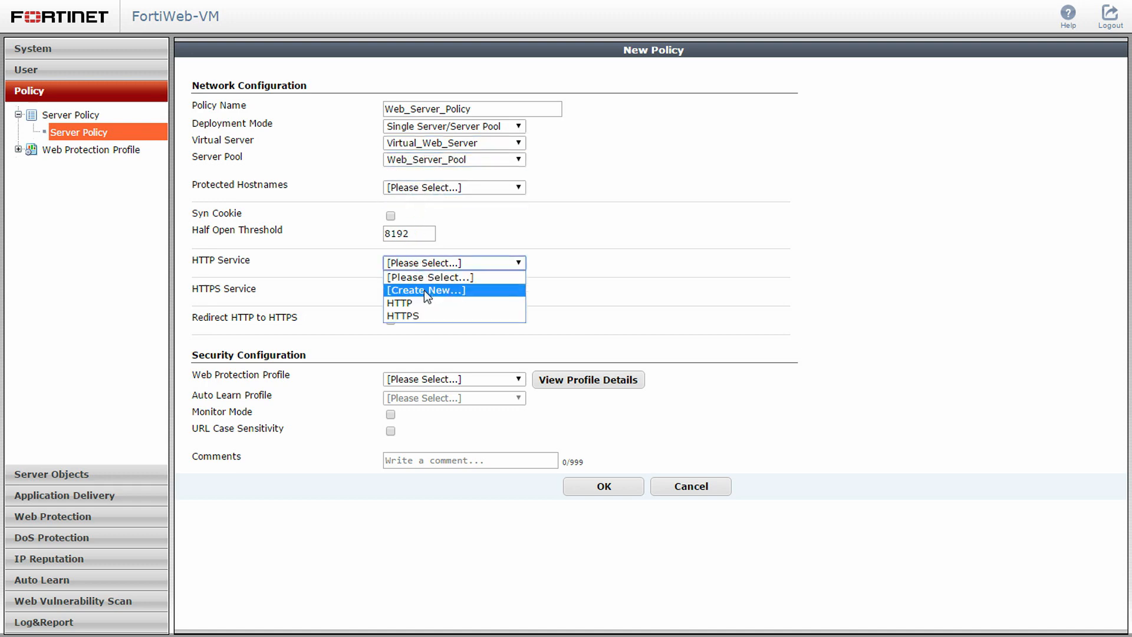
{"action": "left_click", "coordinate": [432, 303]}
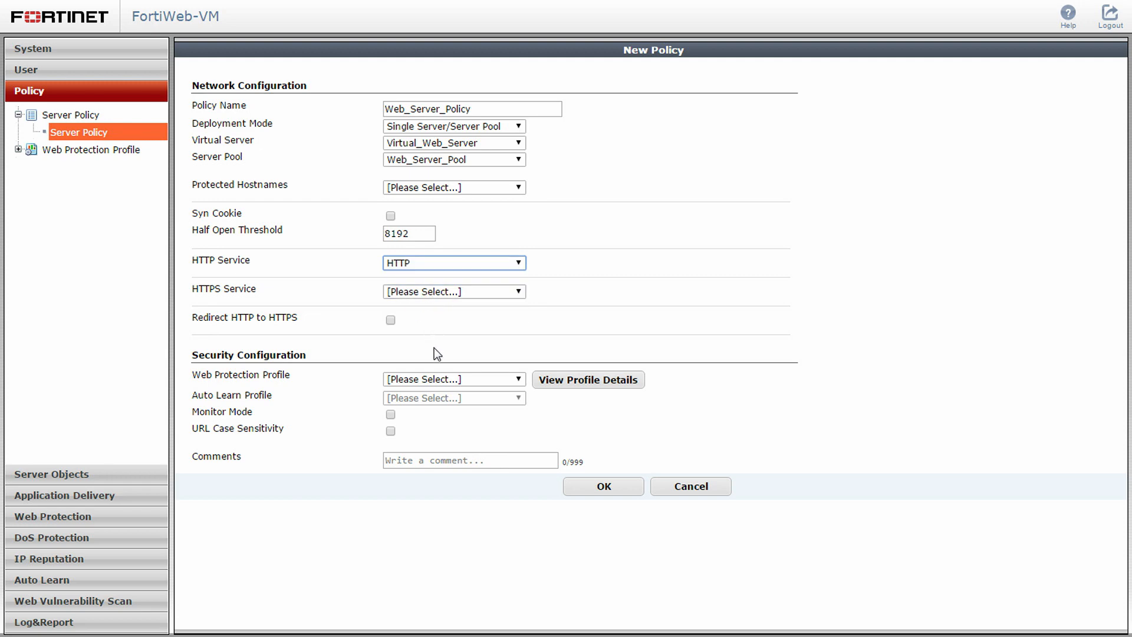
{"action": "left_click", "coordinate": [450, 382]}
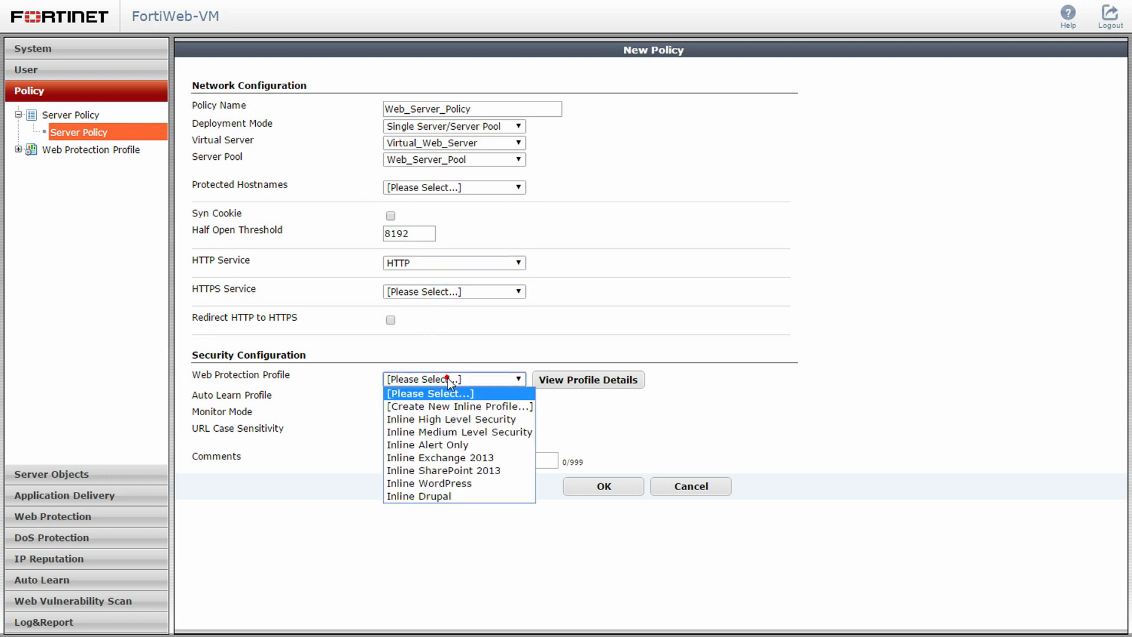
{"action": "left_click", "coordinate": [463, 430]}
{"action": "left_click", "coordinate": [580, 486]}
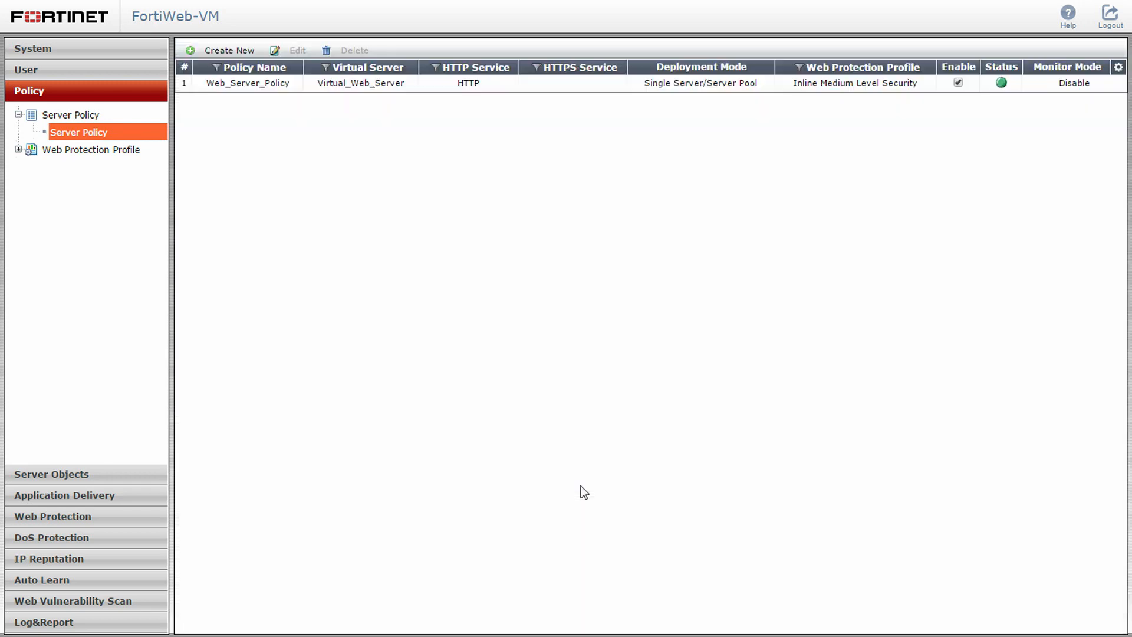